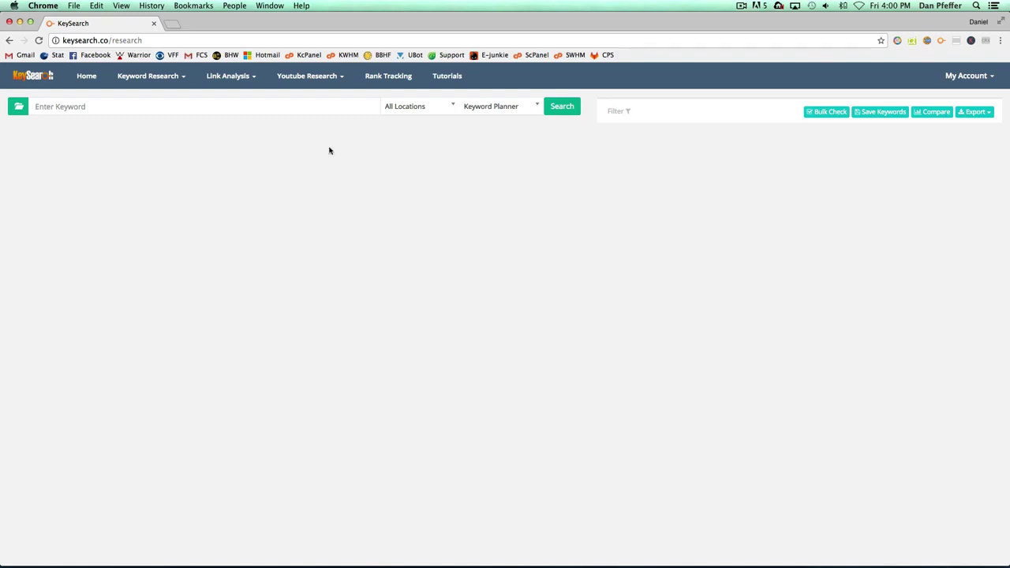
Run a keyword search for "canon printers" across All Locations using Keyword Planner as the source.
click(243, 106)
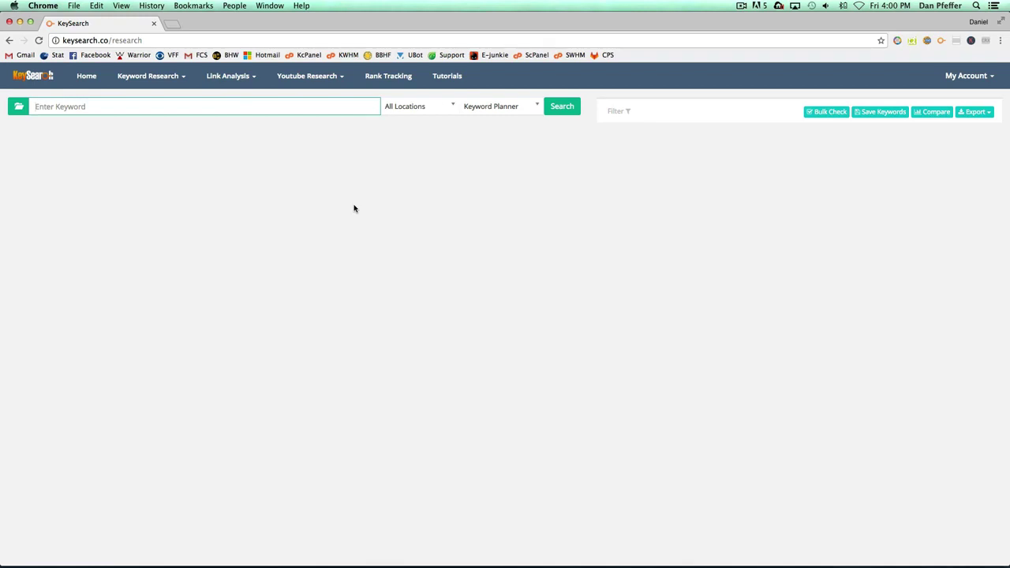
click(163, 75)
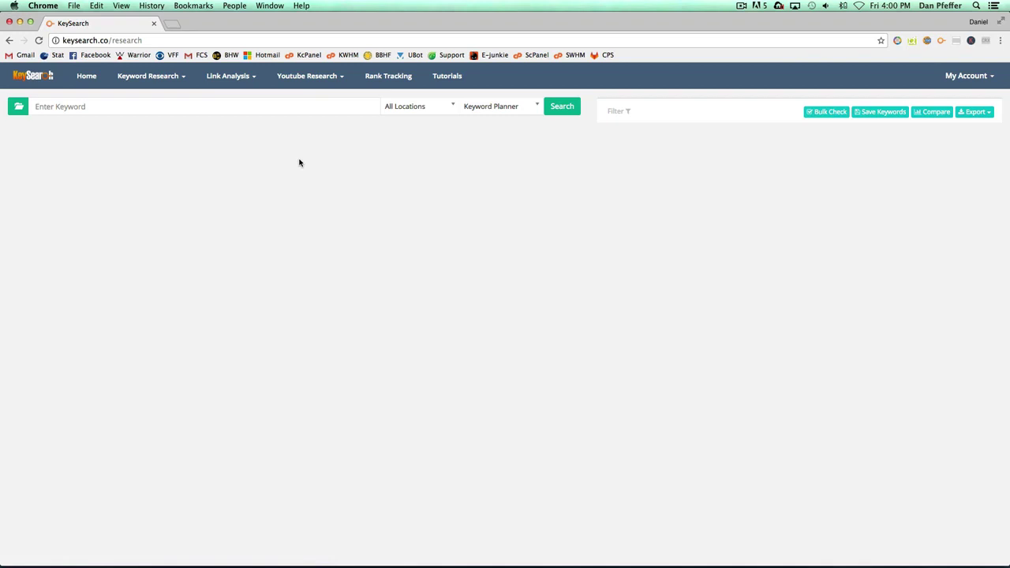
click(135, 103)
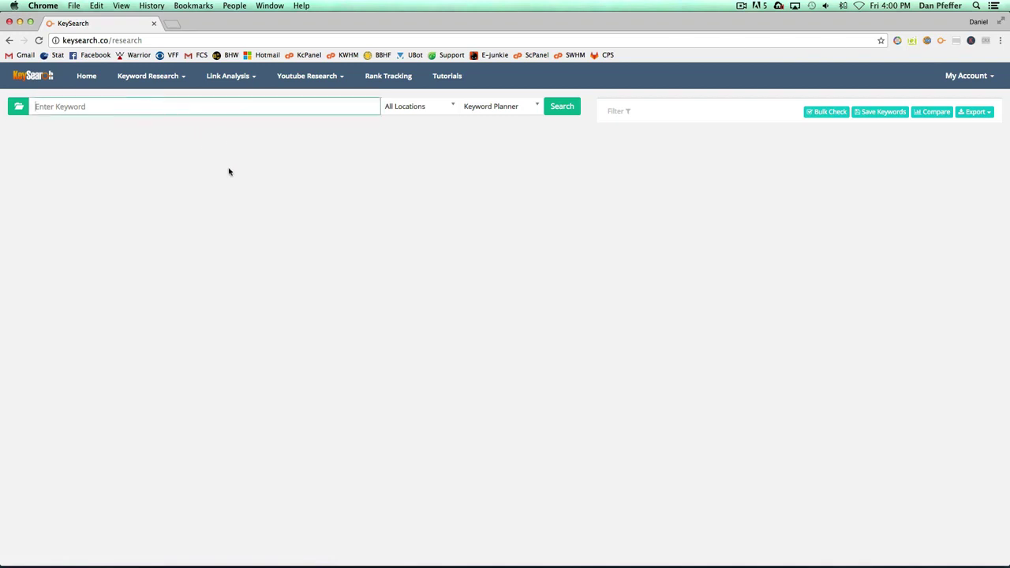
text(canon printers)
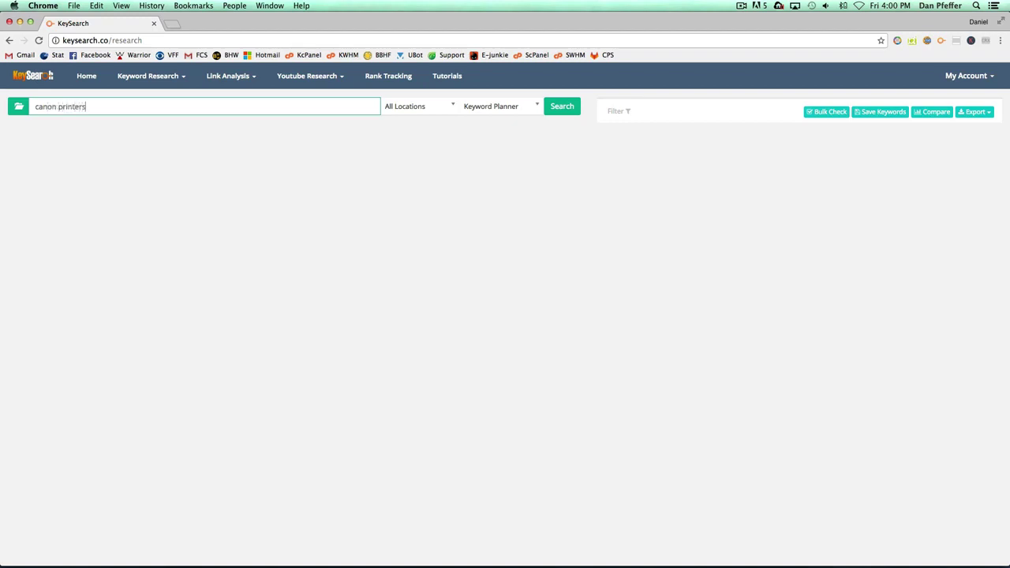
click(423, 109)
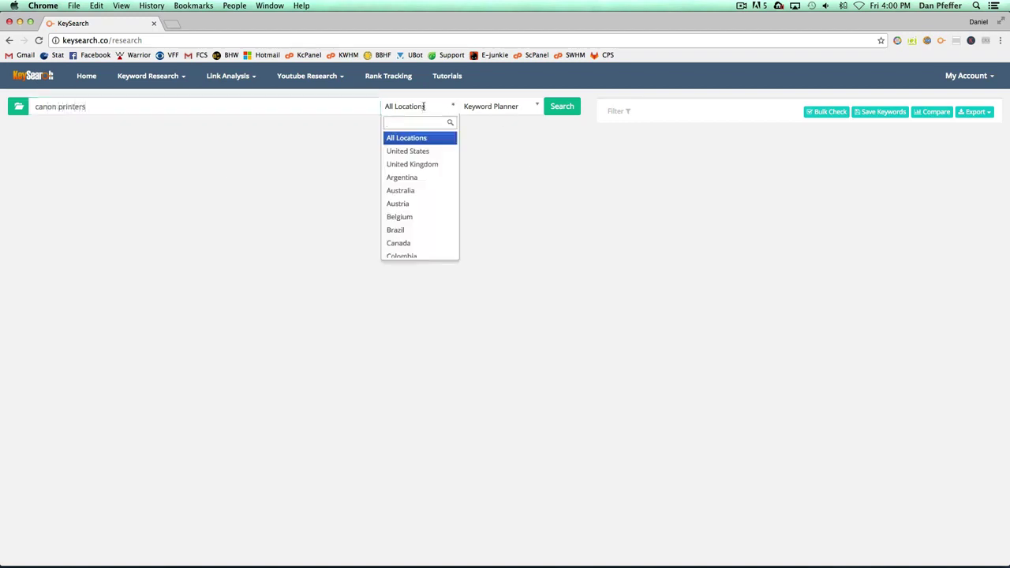
click(424, 106)
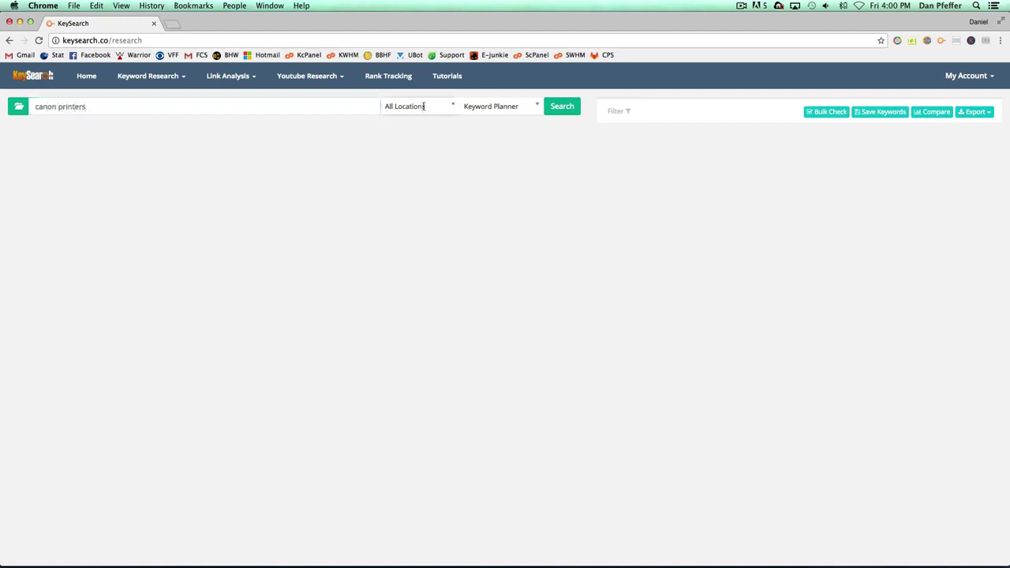
click(508, 105)
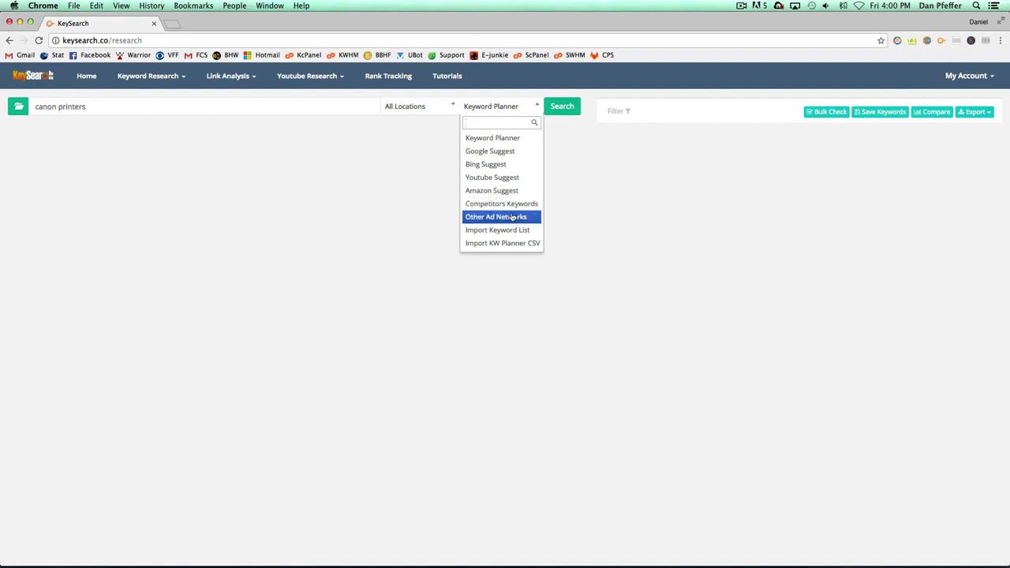
click(510, 139)
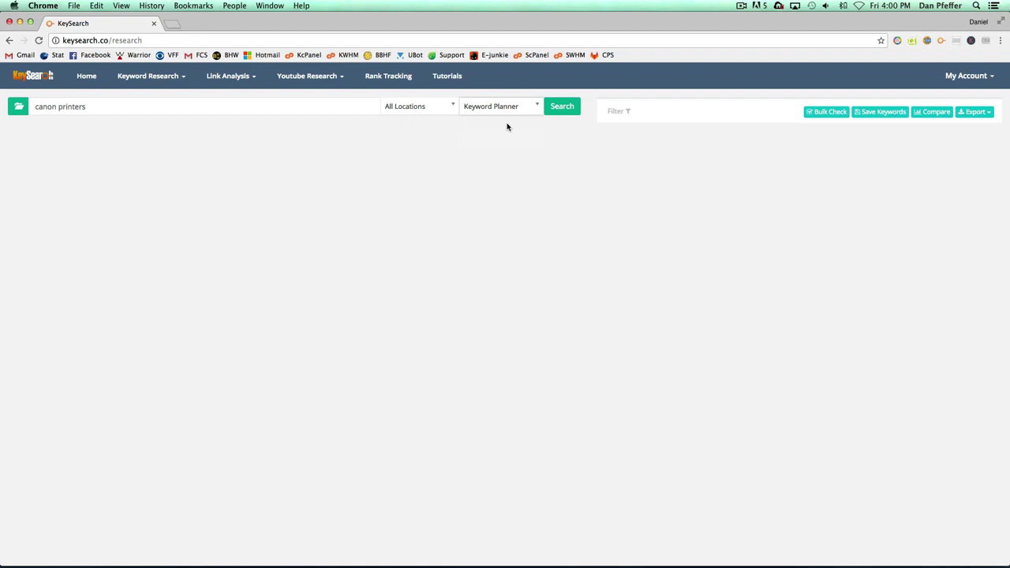
click(562, 108)
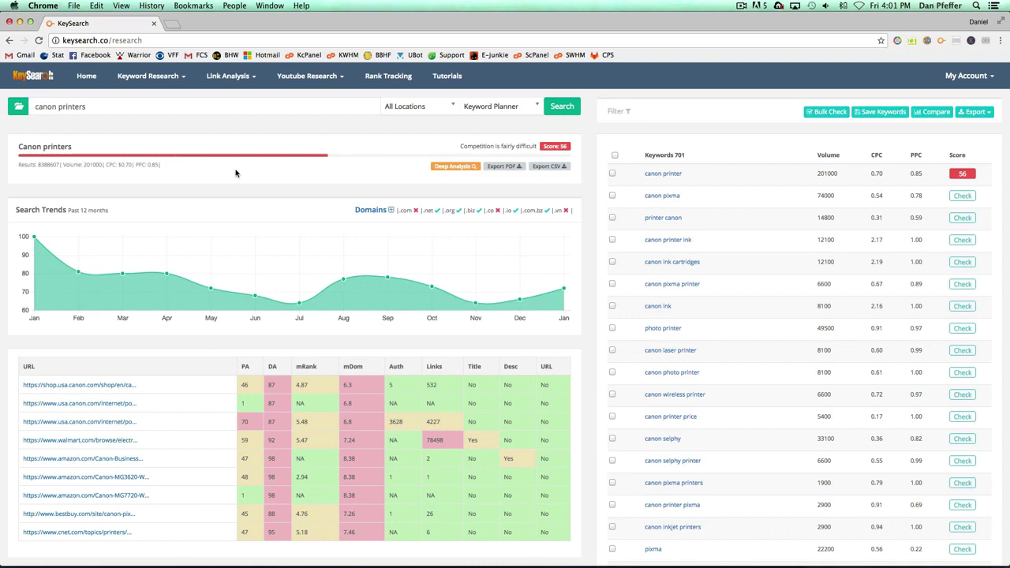
Examine the ranking URL table and search engine keyword suggestions for canon printers, and view the domain extensions available for checking.
scroll(158, 286, down, 1)
scroll(158, 285, down, 1)
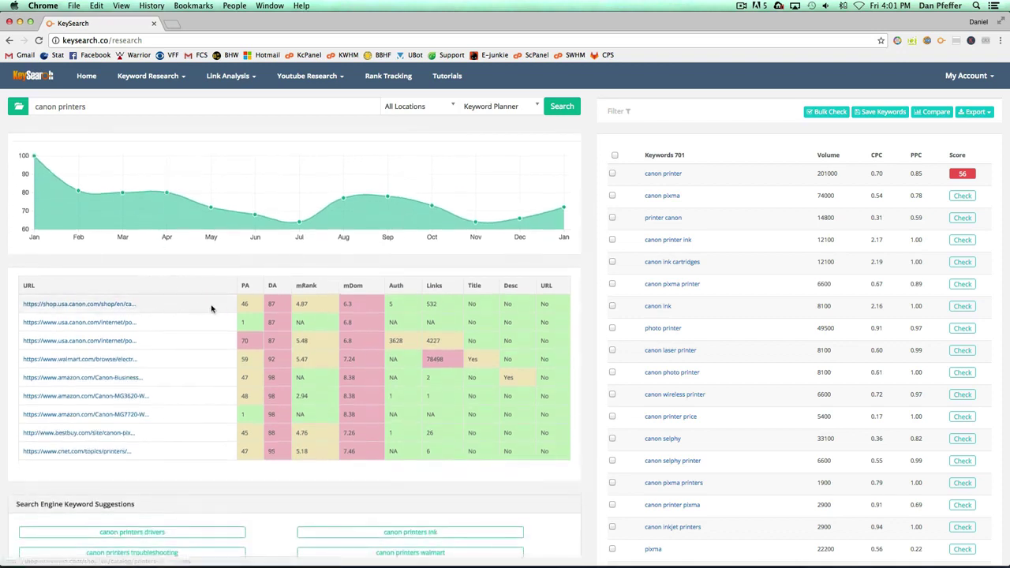
scroll(221, 308, down, 1)
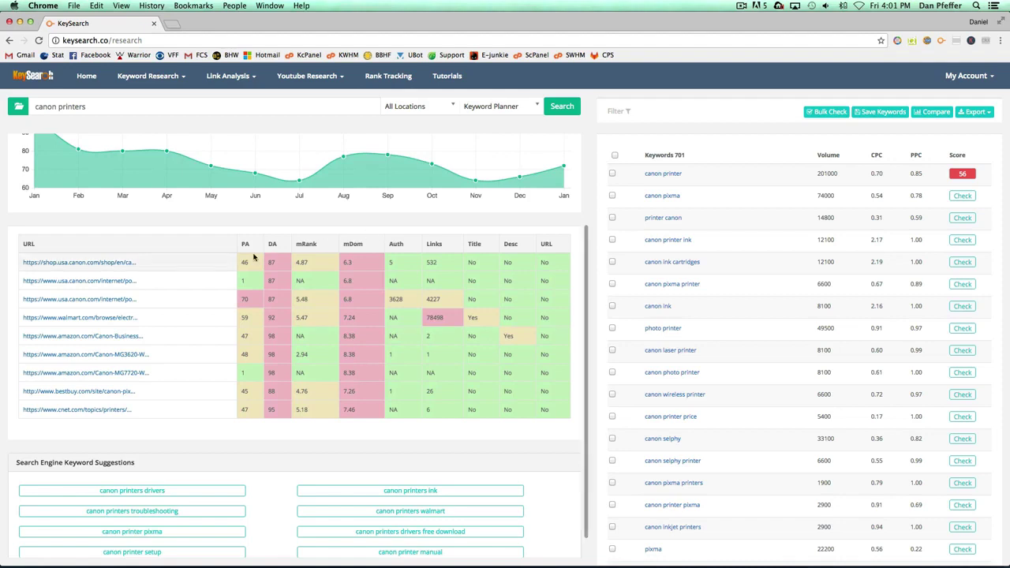
scroll(248, 256, down, 1)
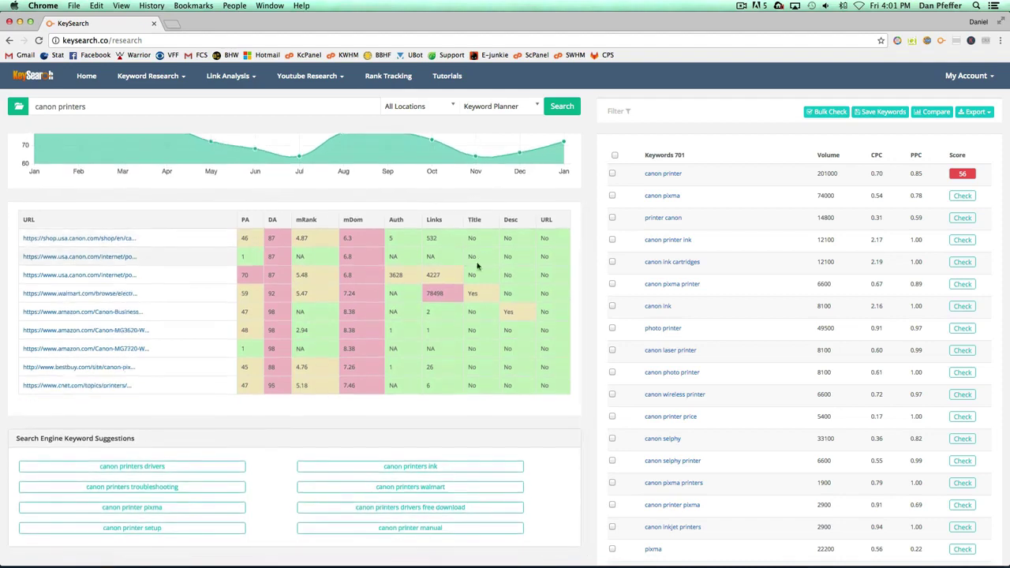
scroll(477, 267, up, 5)
scroll(477, 267, down, 5)
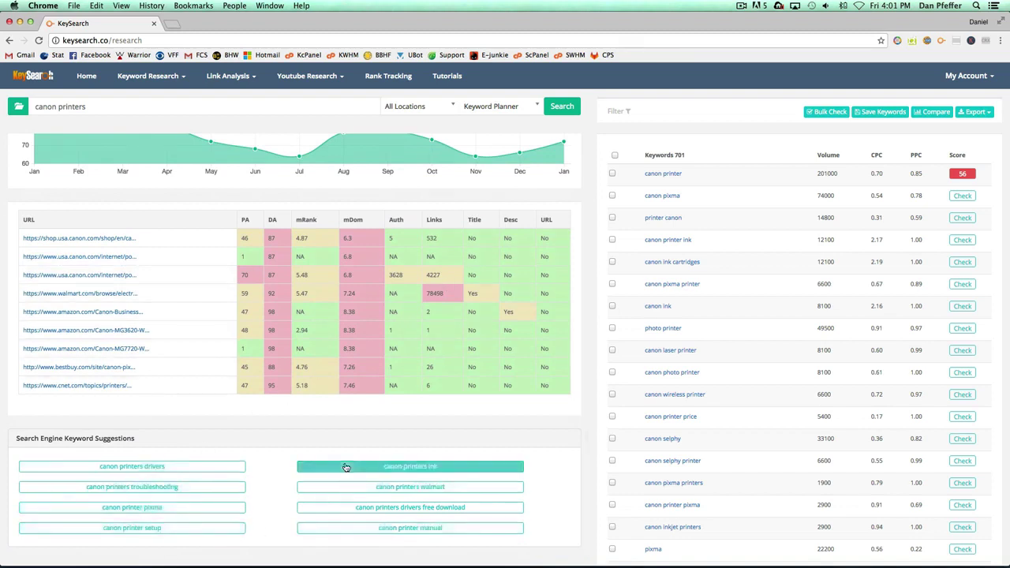
scroll(402, 387, up, 4)
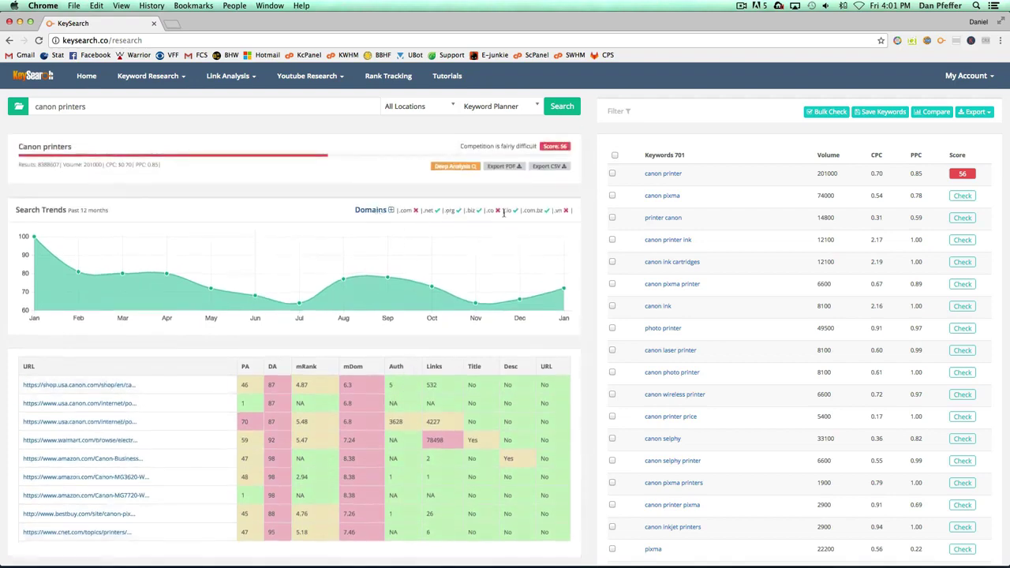
click(390, 211)
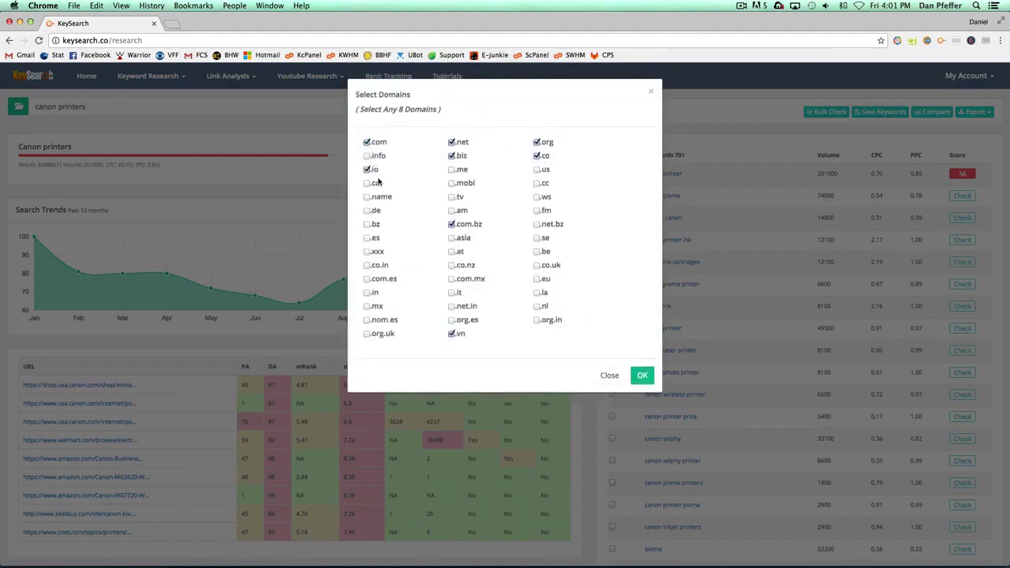
click(610, 375)
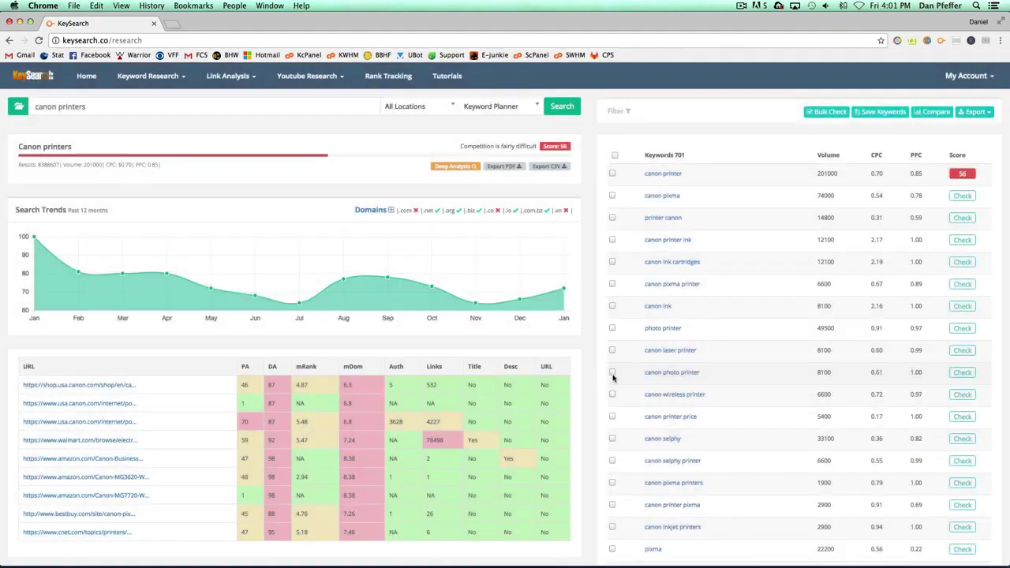
Examine the Deep Analysis of canon printers, including the full ranking URL metrics and LSI keywords, and close it.
click(460, 168)
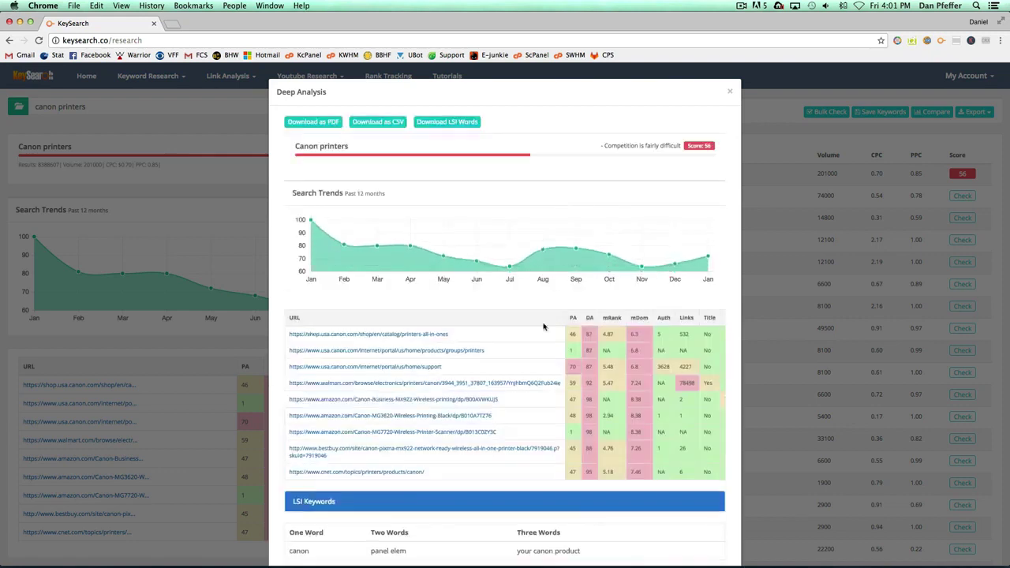
scroll(535, 352, down, 1)
scroll(534, 354, right, 3)
scroll(533, 352, right, 2)
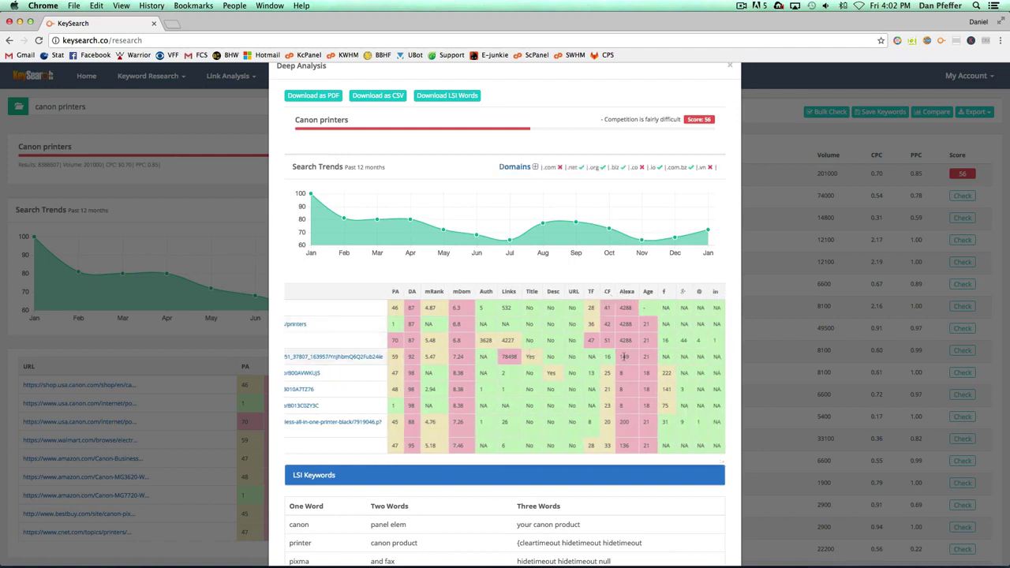
scroll(623, 361, left, 2)
scroll(624, 362, left, 3)
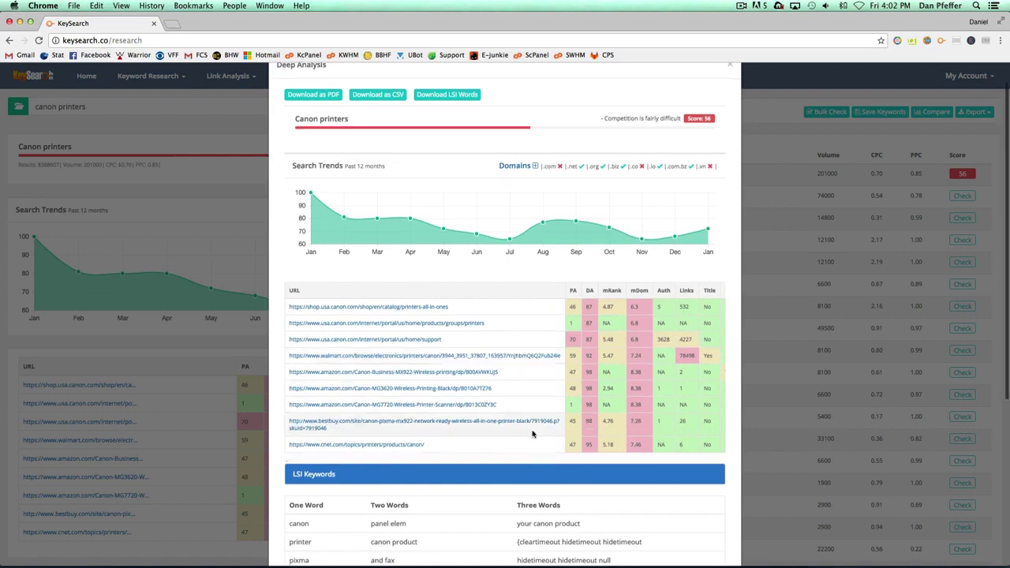
scroll(530, 430, down, 5)
scroll(532, 433, up, 6)
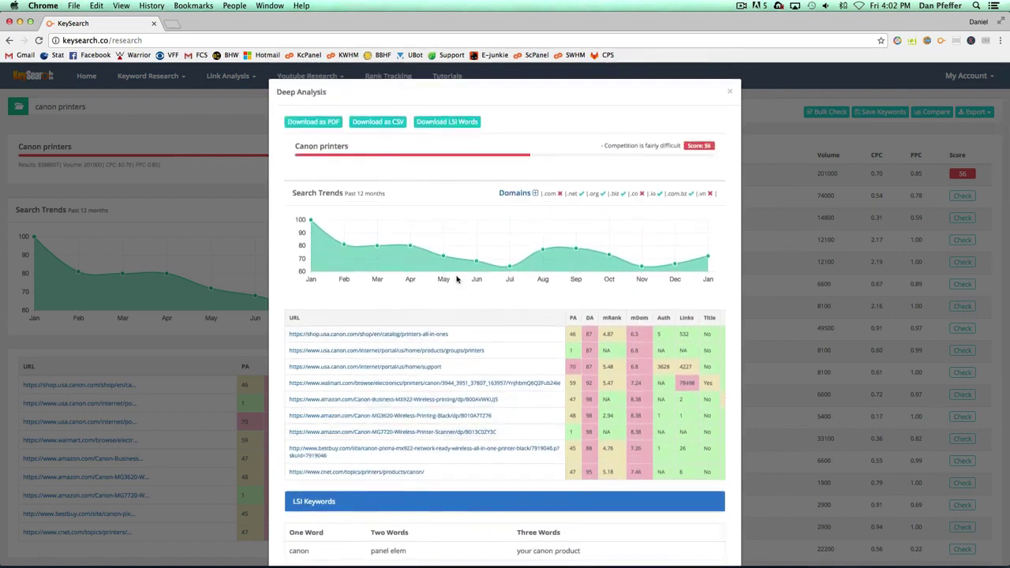
mouse_move(472, 257)
click(730, 93)
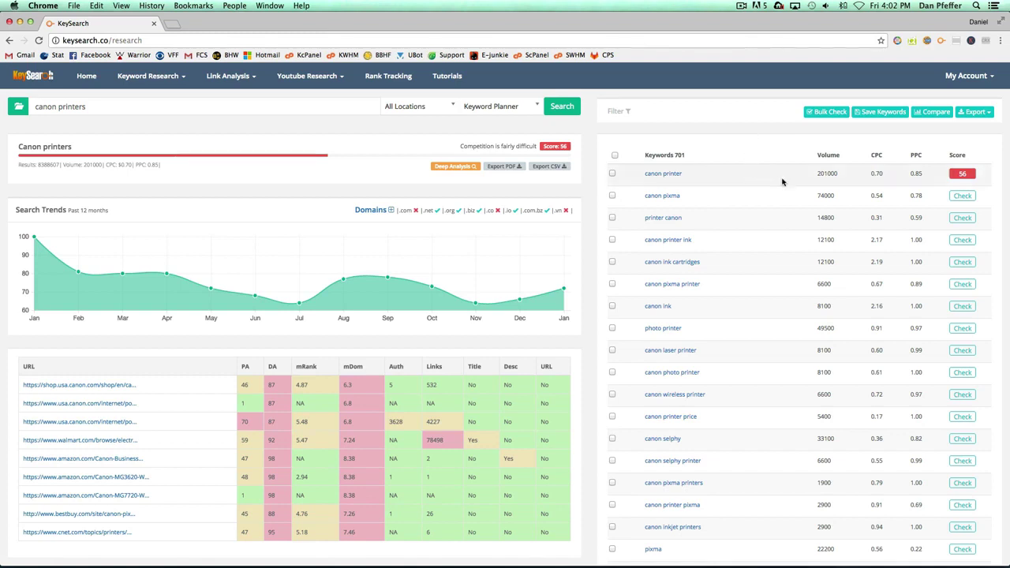
Check the difficulty scores of canon pixma, printer canon, canon printer ink, canon ink cartridges, canon pixma printer and canon ink.
click(962, 196)
click(962, 215)
click(962, 232)
click(963, 254)
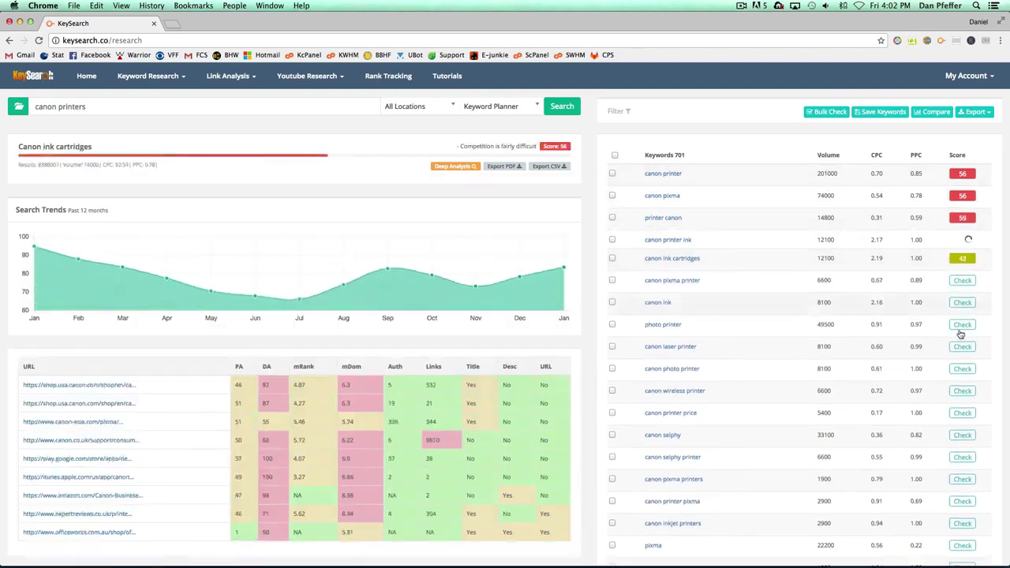
click(962, 280)
click(961, 300)
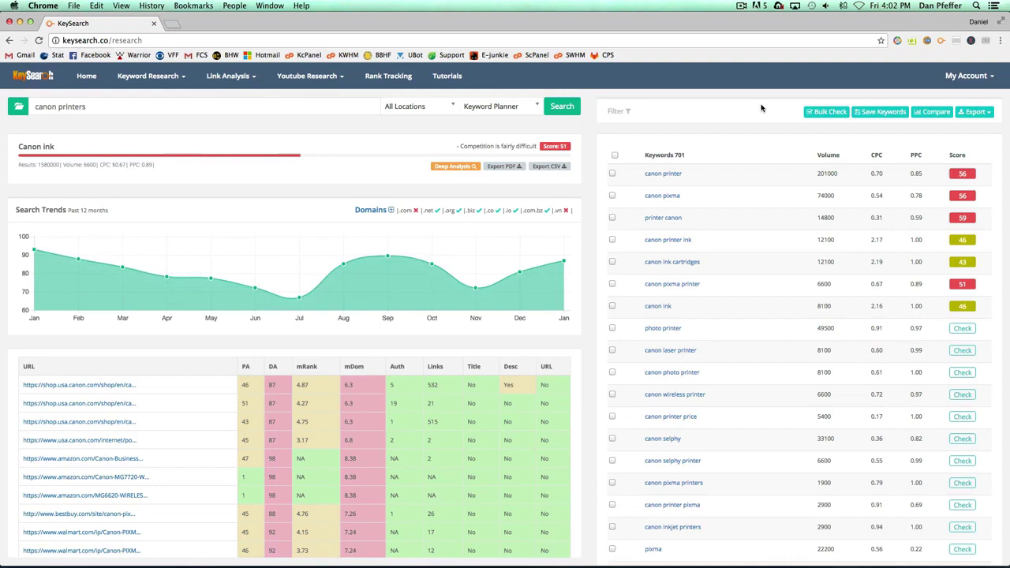
Review the analyses of the scored keywords canon pixma printer, canon ink cartridges, canon printer ink, printer canon and canon pixma.
click(964, 284)
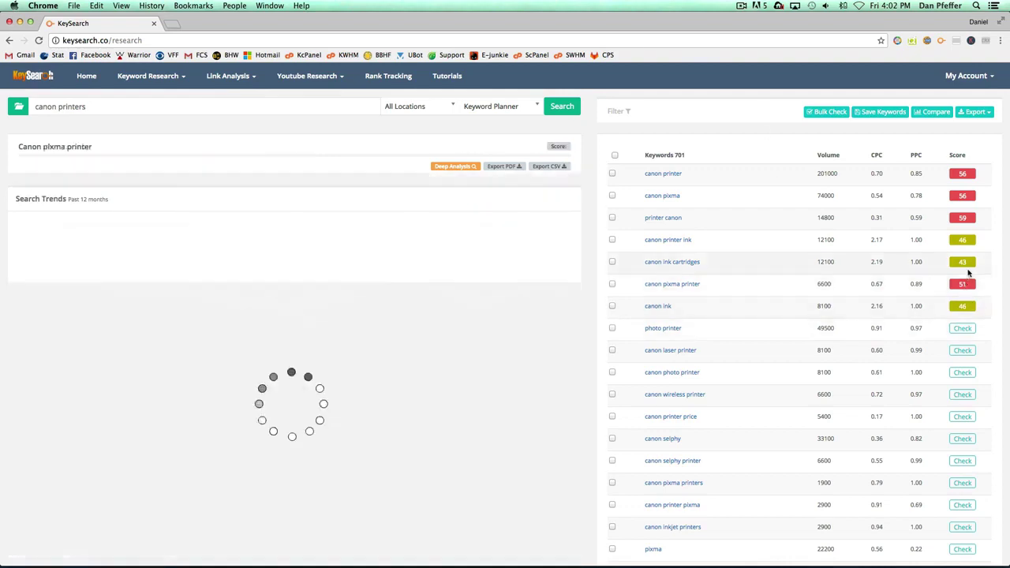
click(964, 262)
click(968, 240)
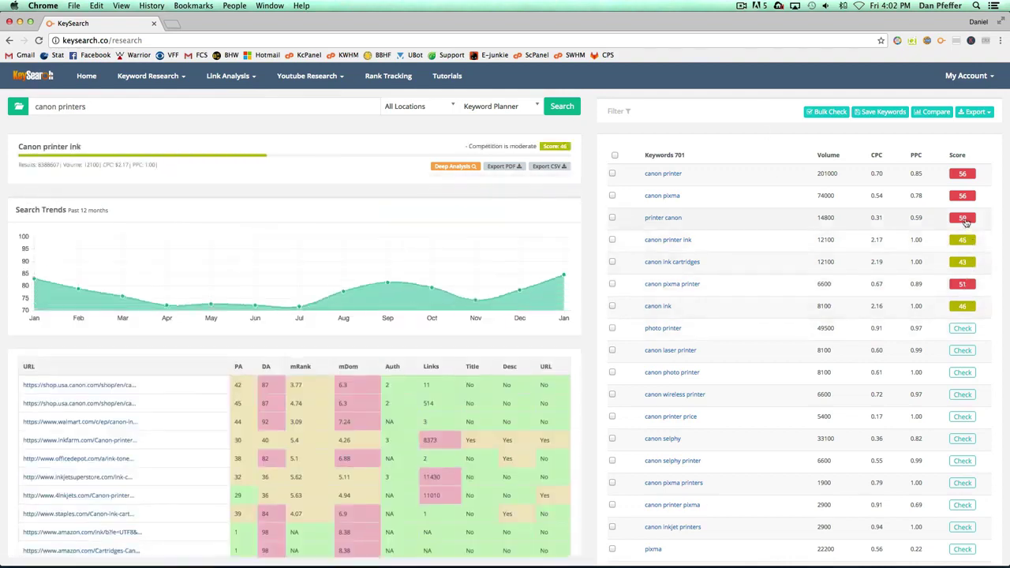
click(964, 217)
click(962, 196)
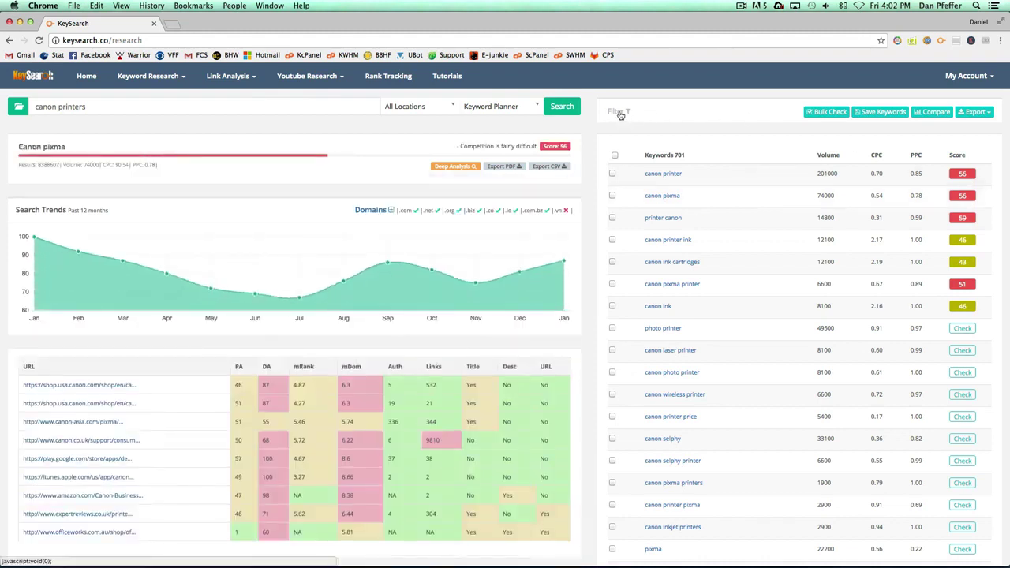
Filter the keyword list to a volume of 1000 to 2000 and a minimum CPC of 2, and close the filter.
click(620, 115)
click(530, 172)
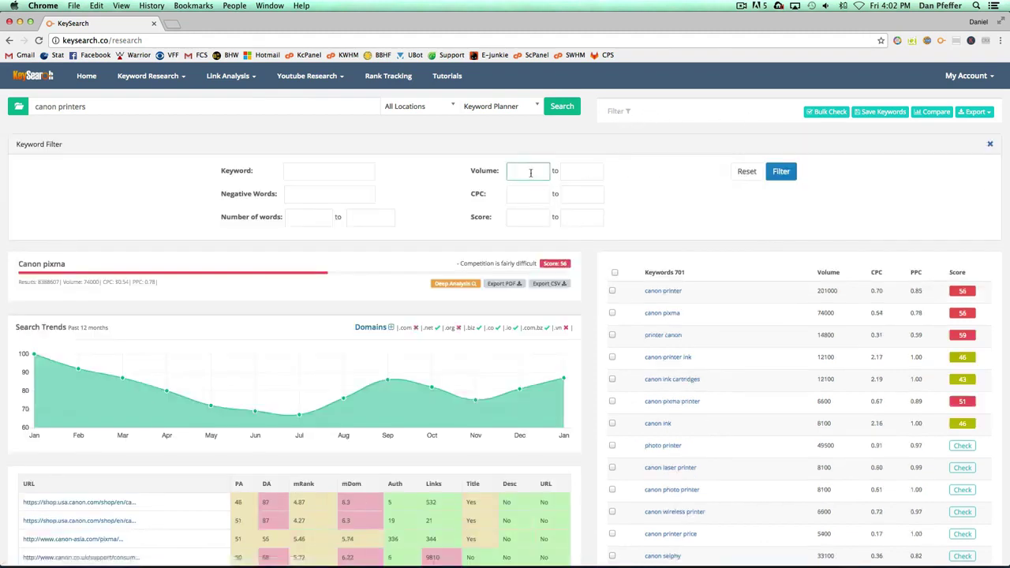
text(1000)
key(Tab)
text(2000)
key(Tab)
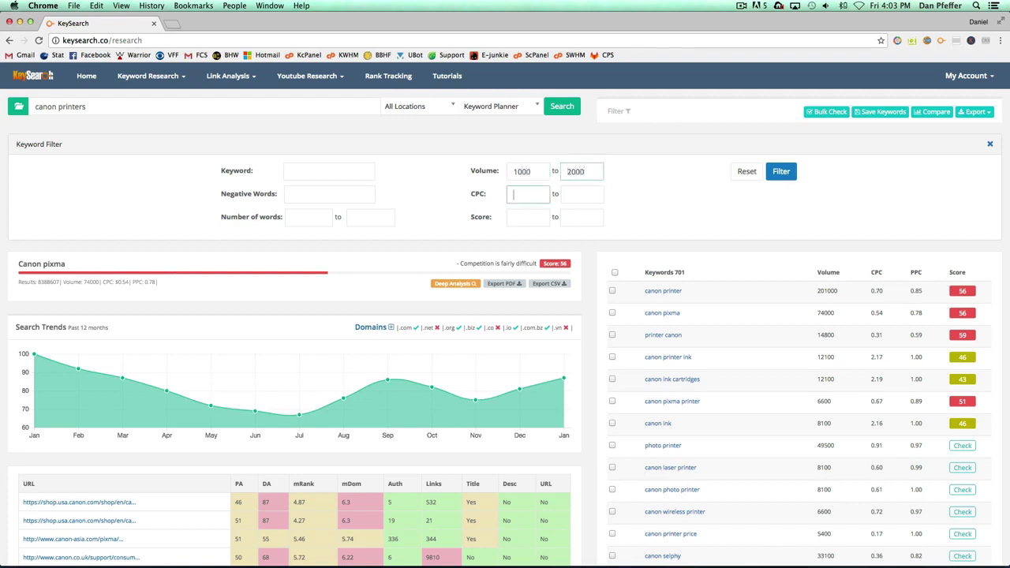
text(2)
click(791, 177)
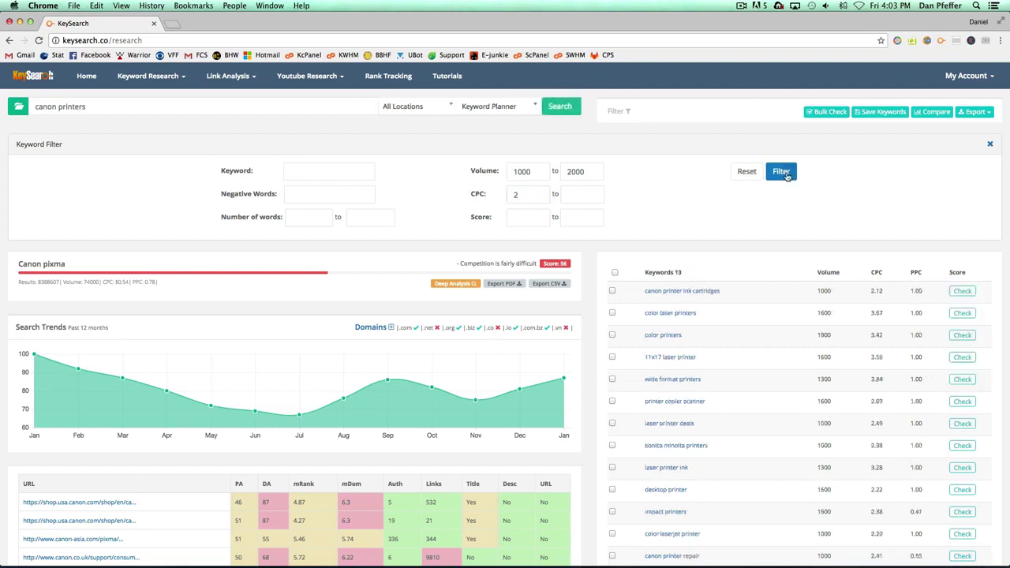
click(990, 145)
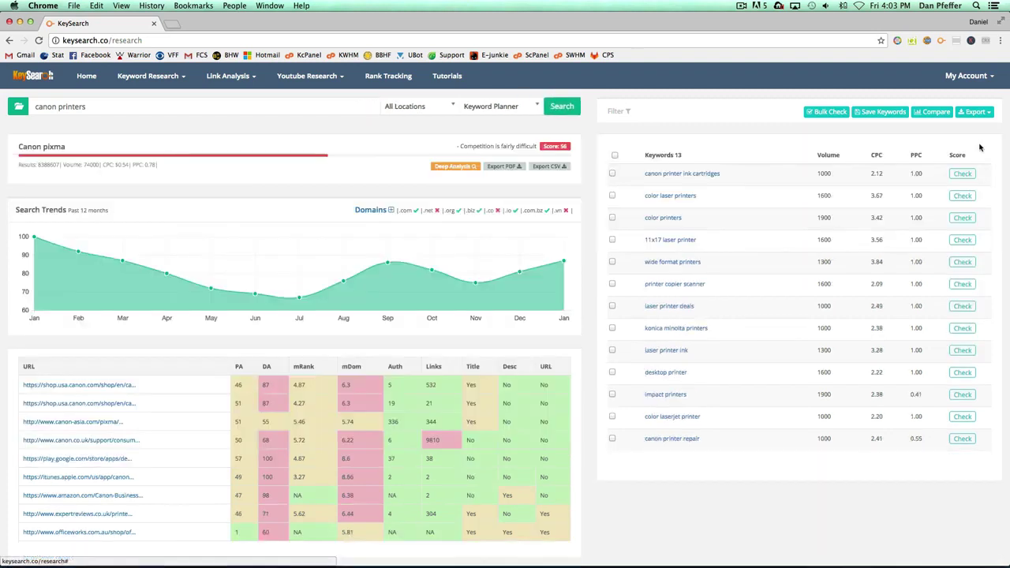
Bulk check the scores of all filtered keywords and open the analysis for wide format printers.
click(615, 156)
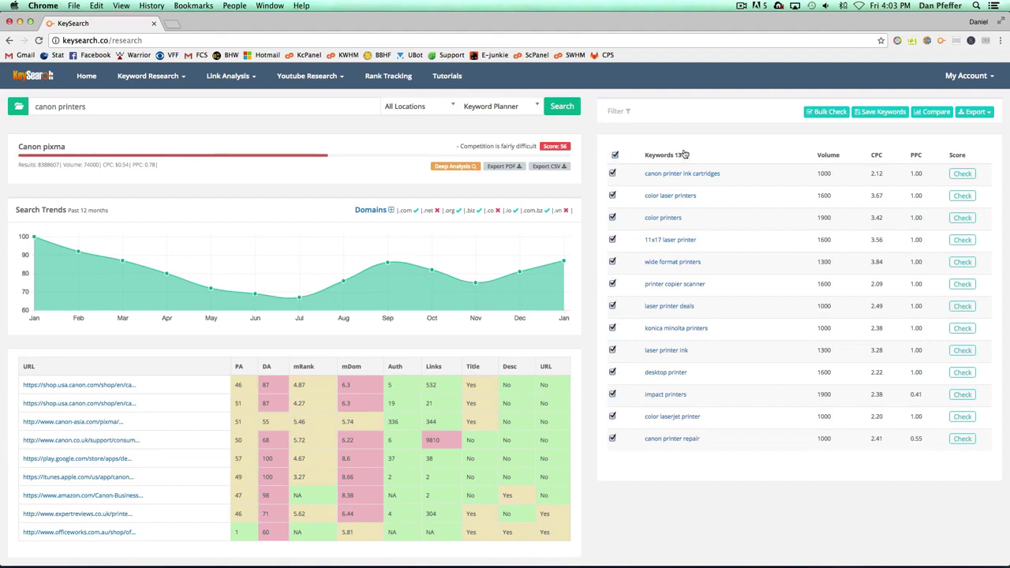
click(824, 113)
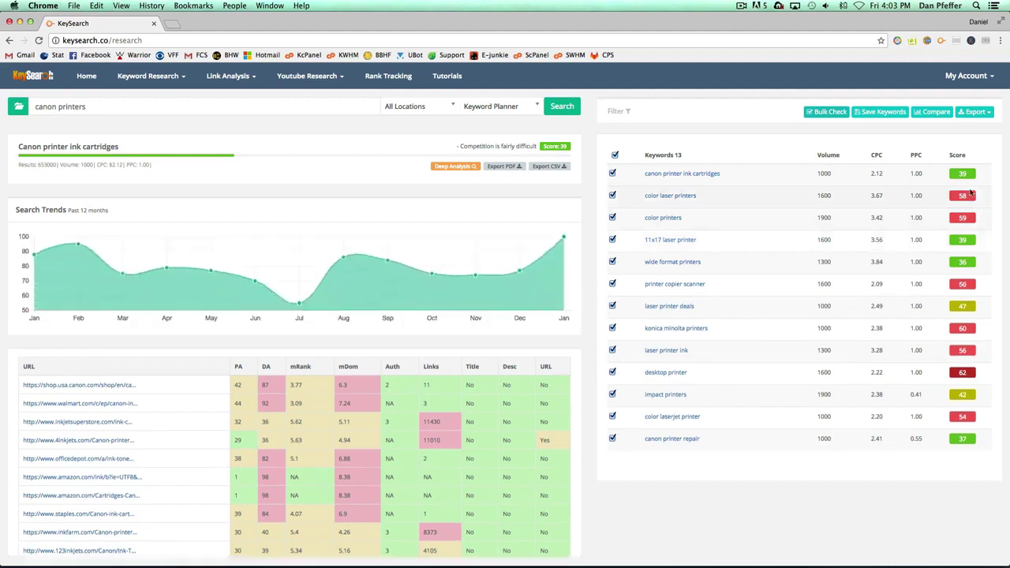
click(963, 261)
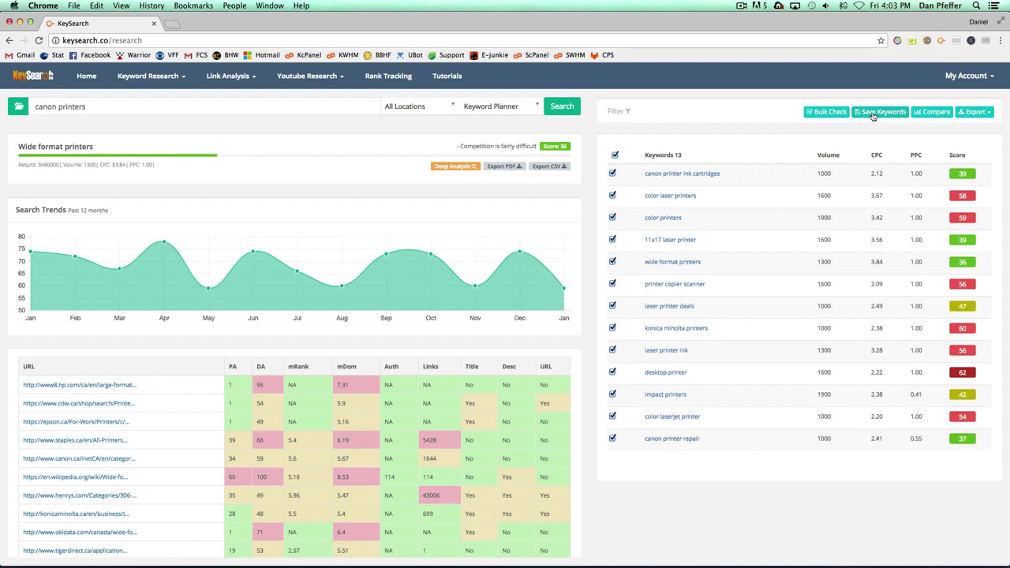
Clear the full selection and check only canon printer ink cartridges, 11x17 laser printer, wide format printers and canon printer repair.
click(615, 154)
click(612, 173)
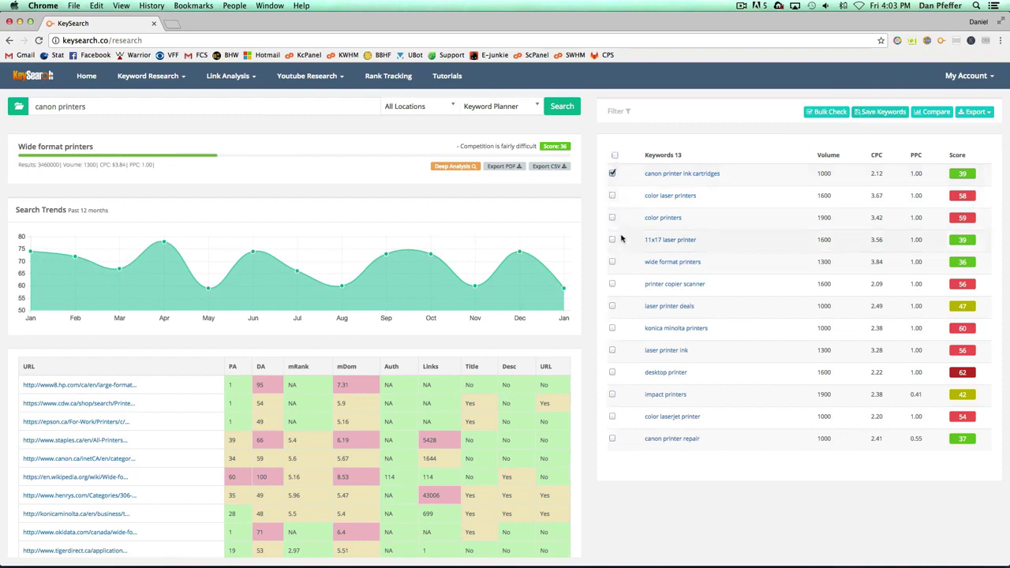
click(612, 240)
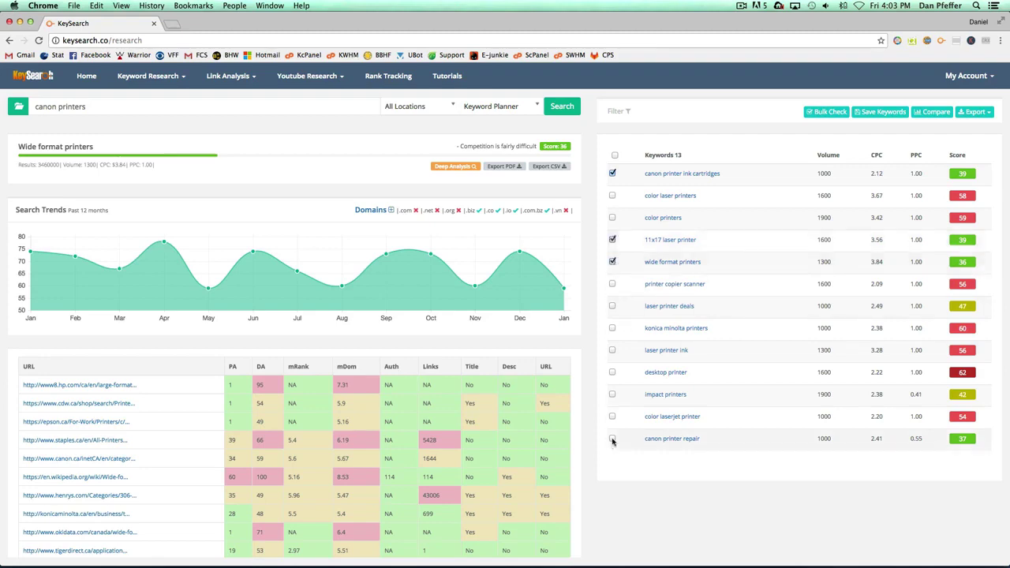
Review the list choices for saving the checked keywords, including adding them to a new list, and close without saving.
click(894, 114)
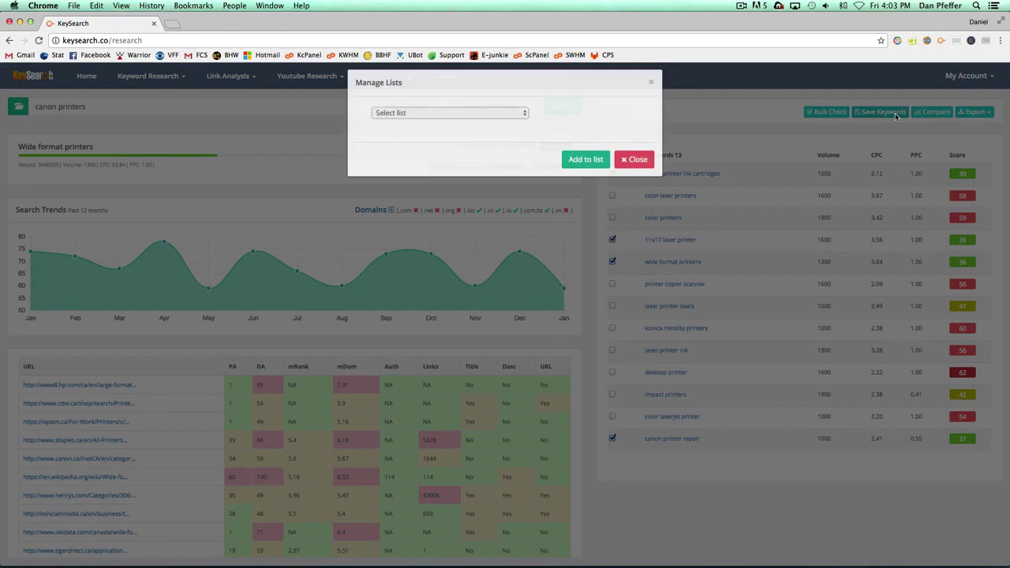
click(450, 122)
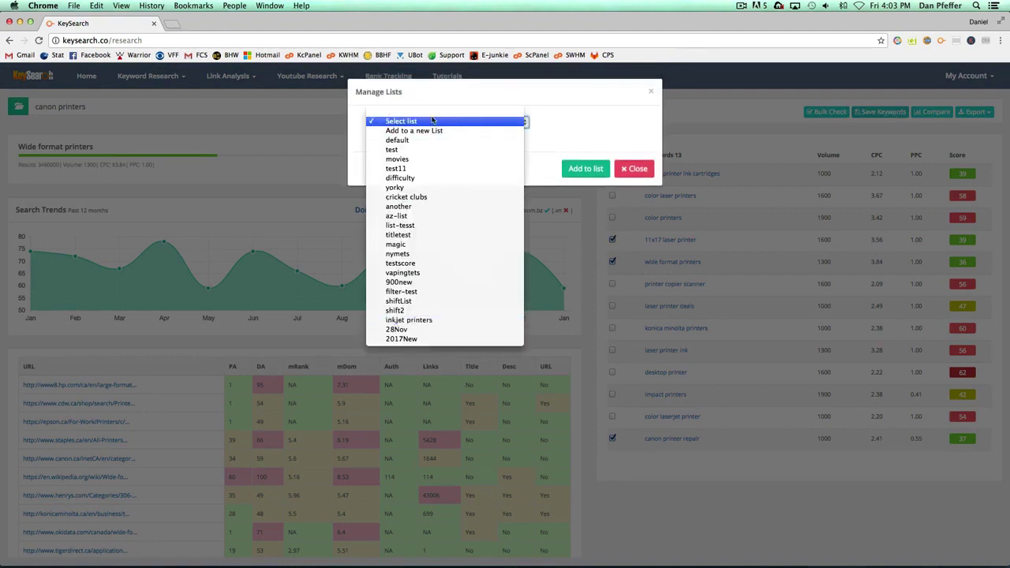
click(557, 115)
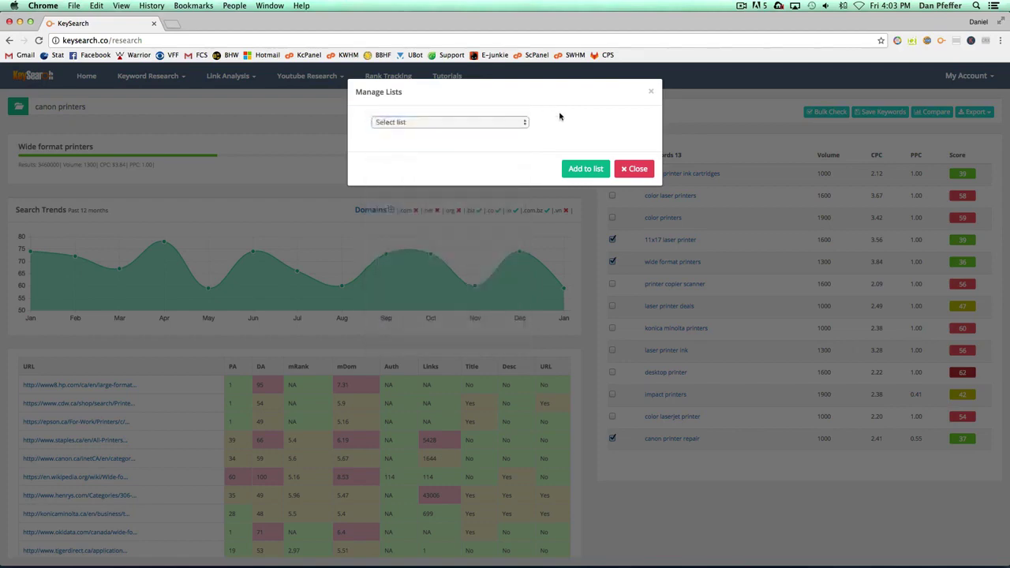
click(462, 122)
click(461, 131)
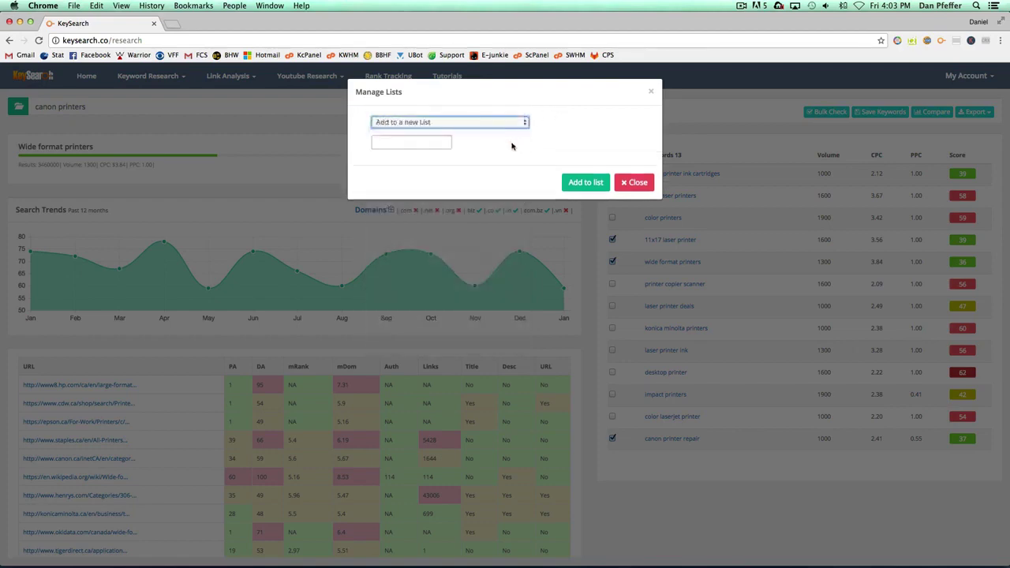
click(631, 184)
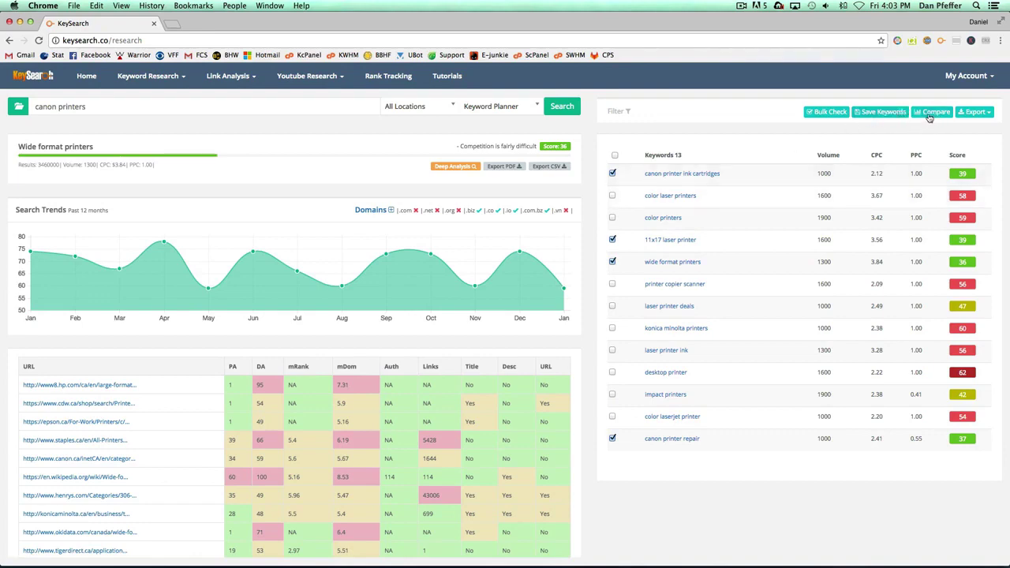
Compare the four checked keywords, examine their scores, search trends and ranking pages, and close the comparison.
click(930, 115)
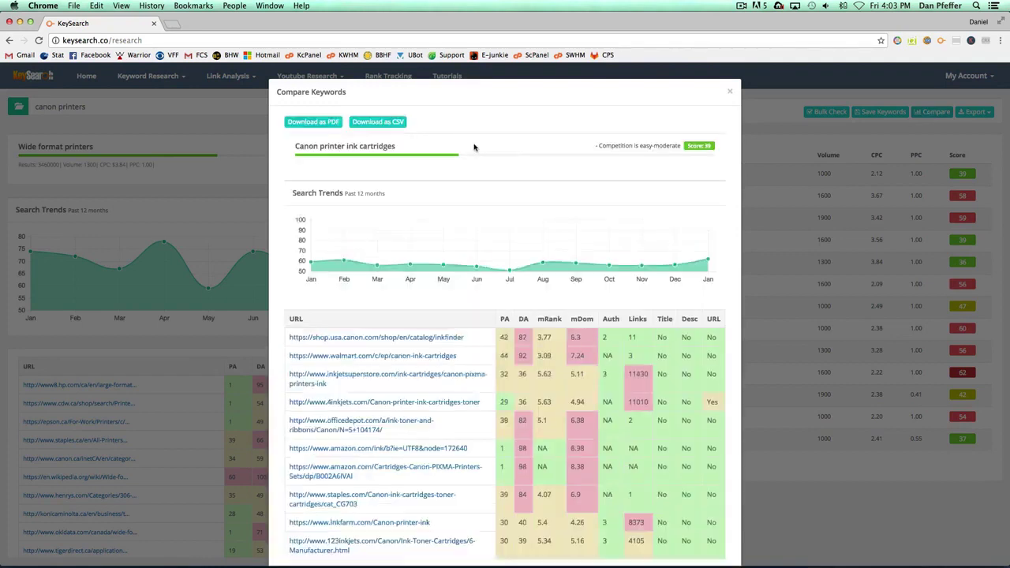
scroll(584, 181, down, 5)
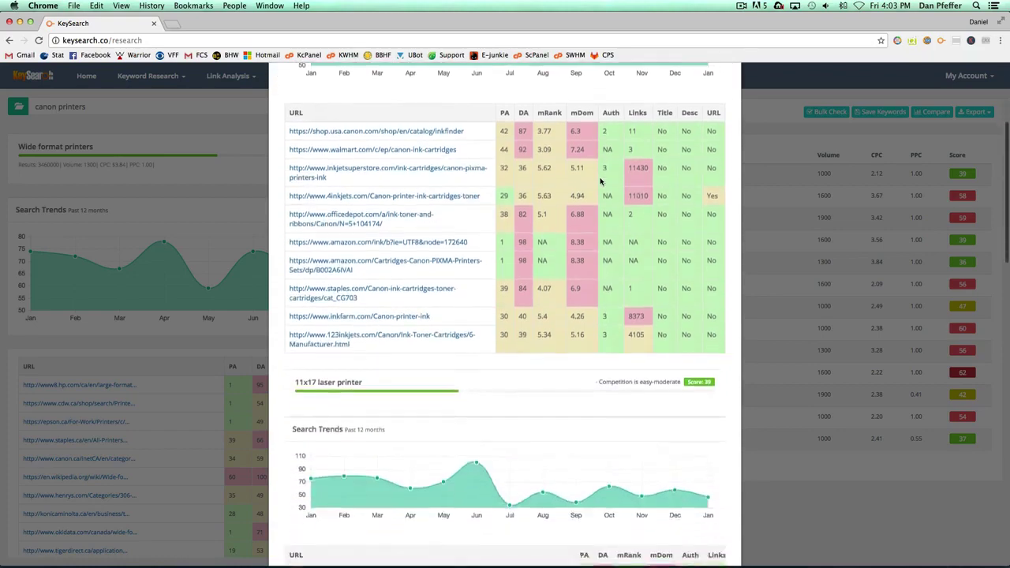
scroll(555, 186, up, 5)
scroll(555, 185, down, 15)
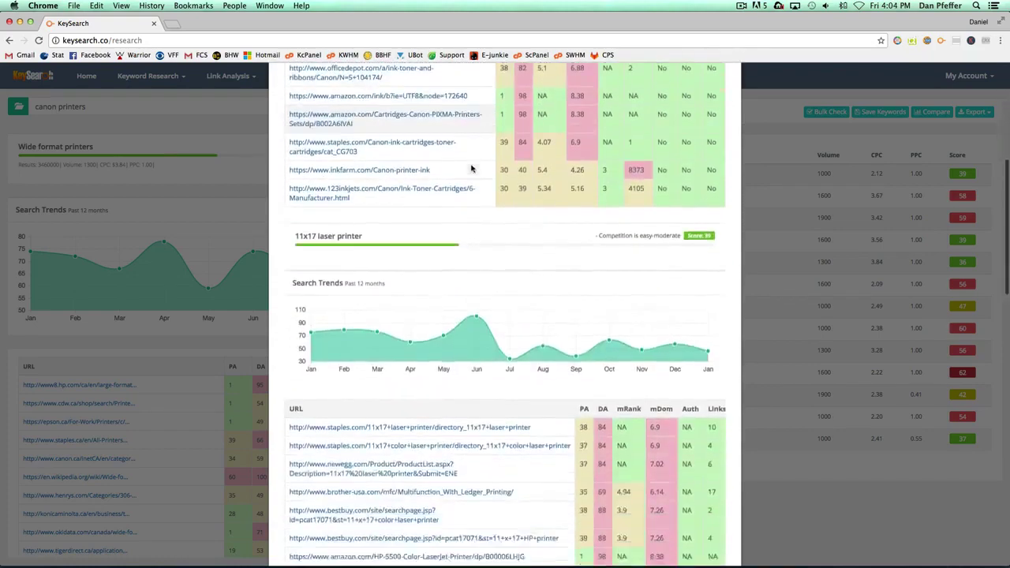
scroll(474, 168, down, 3)
scroll(482, 178, up, 20)
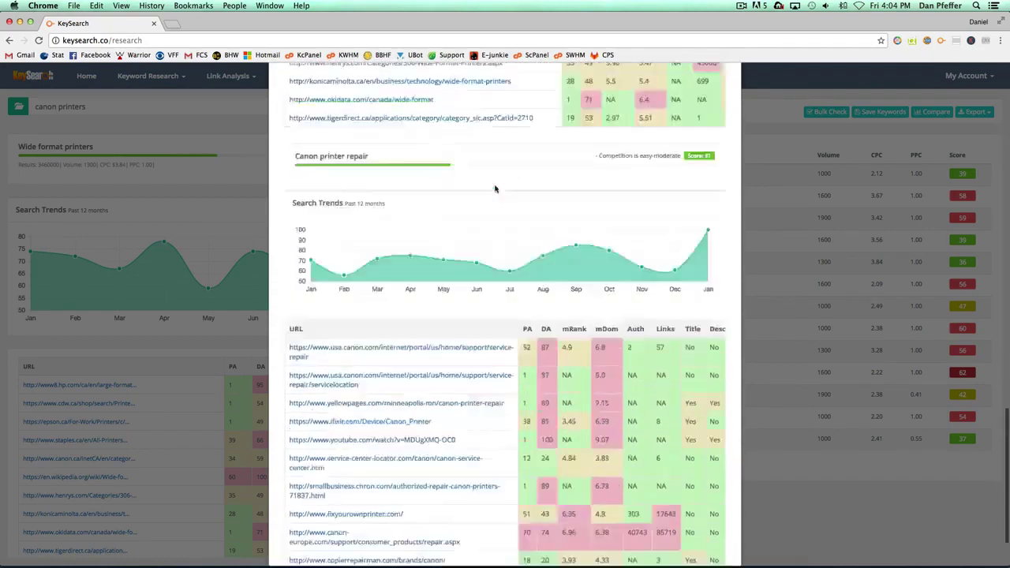
scroll(497, 189, down, 15)
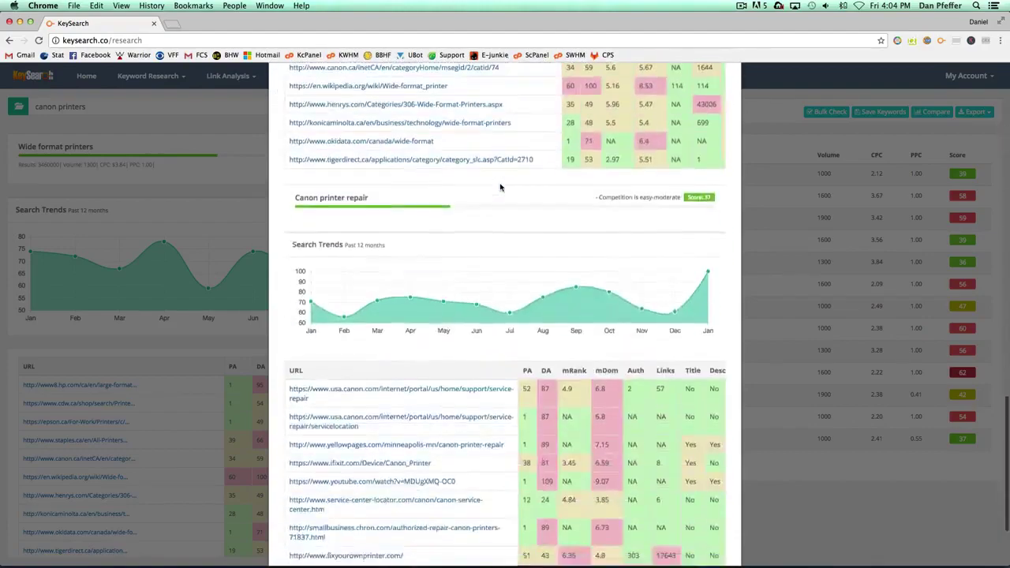
scroll(501, 187, up, 15)
scroll(500, 187, up, 2)
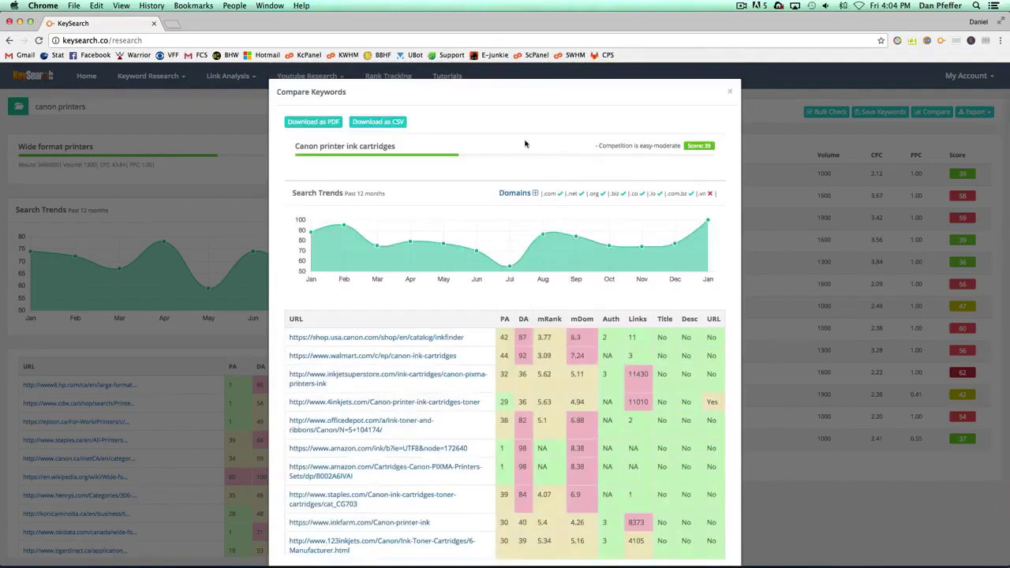
scroll(584, 144, down, 20)
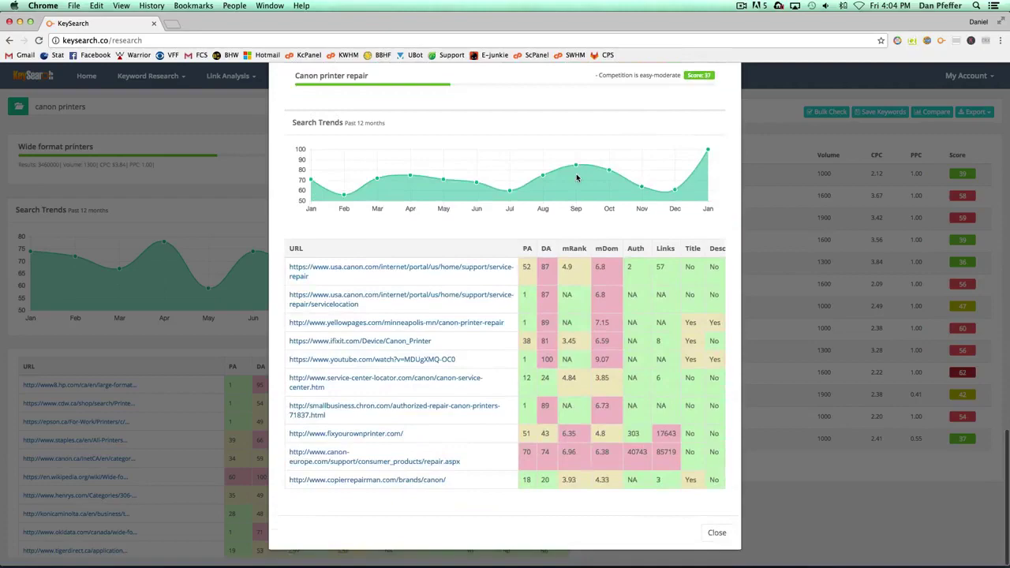
scroll(576, 178, up, 20)
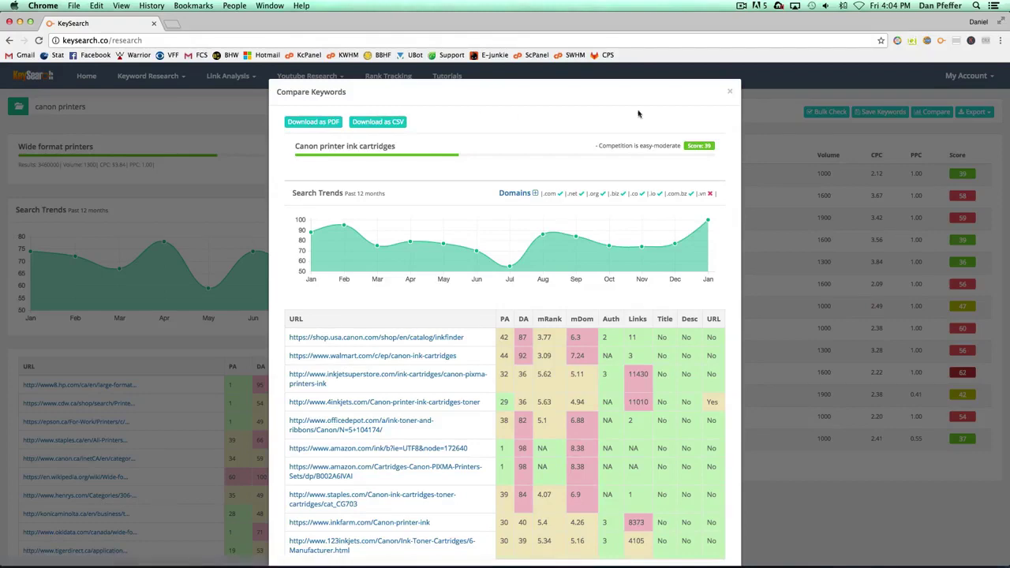
click(727, 95)
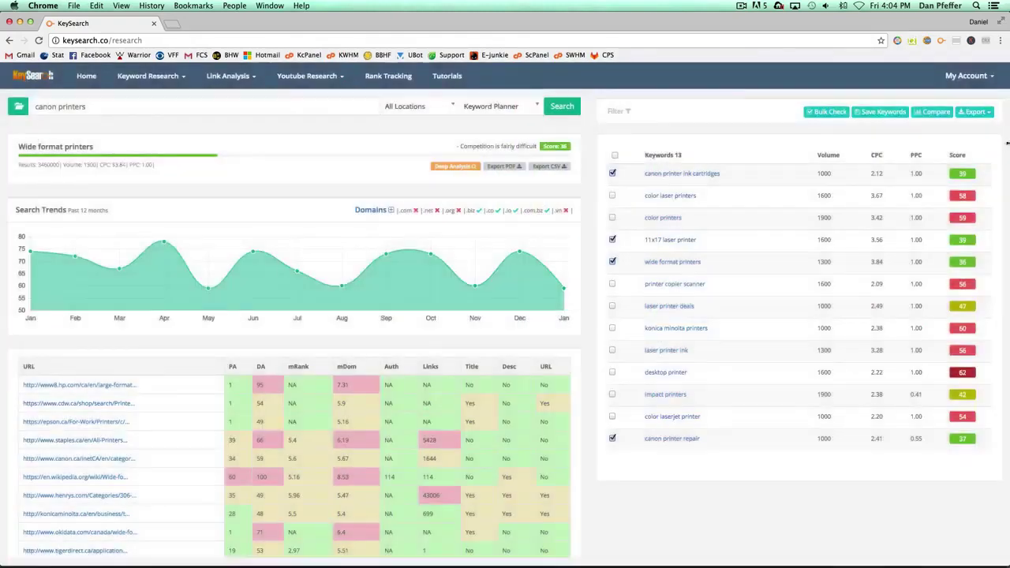
Examine the custom name and header image options for exporting the keywords to PDF, and close without downloading.
click(967, 112)
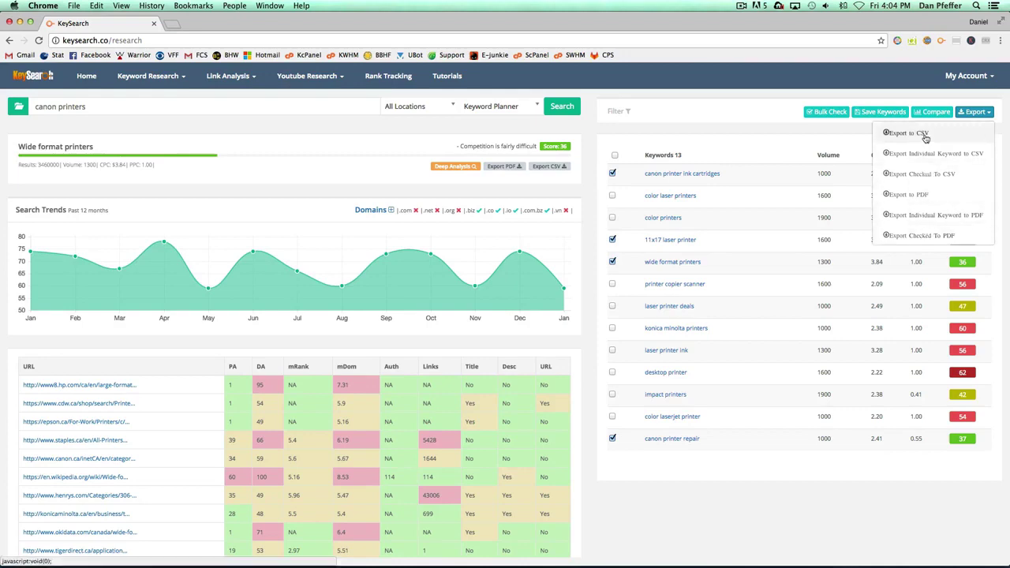
click(903, 194)
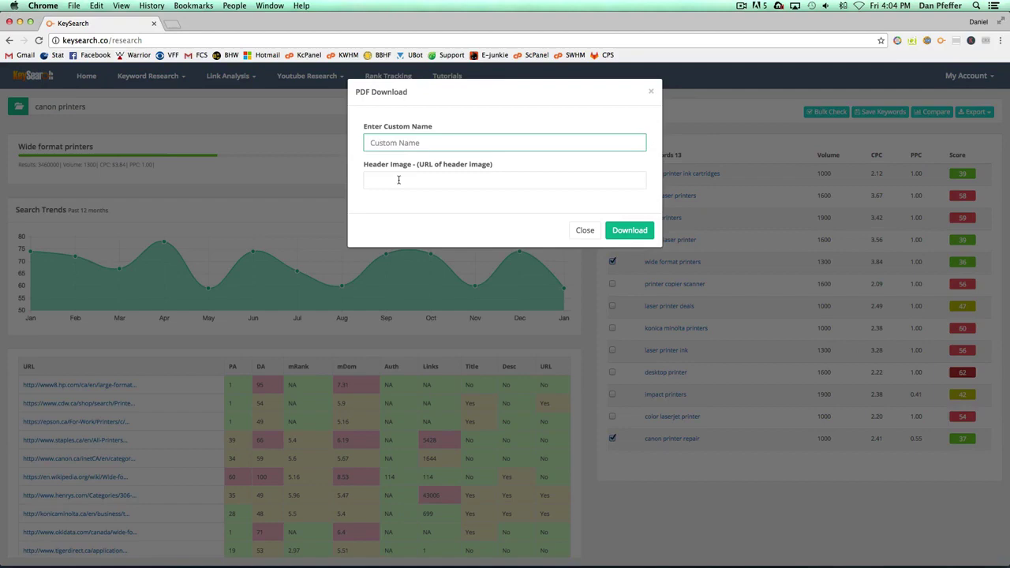
click(406, 179)
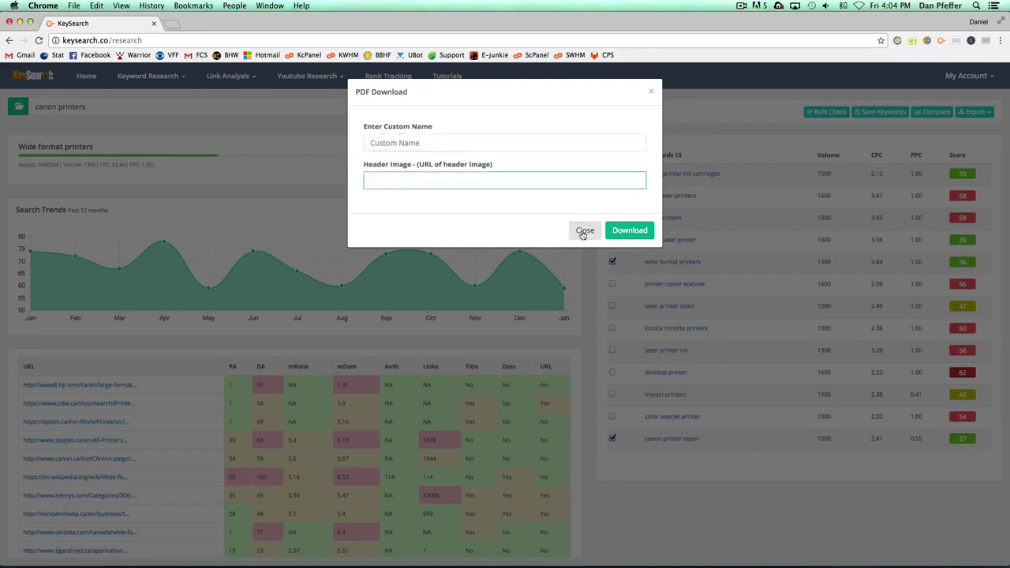
click(584, 231)
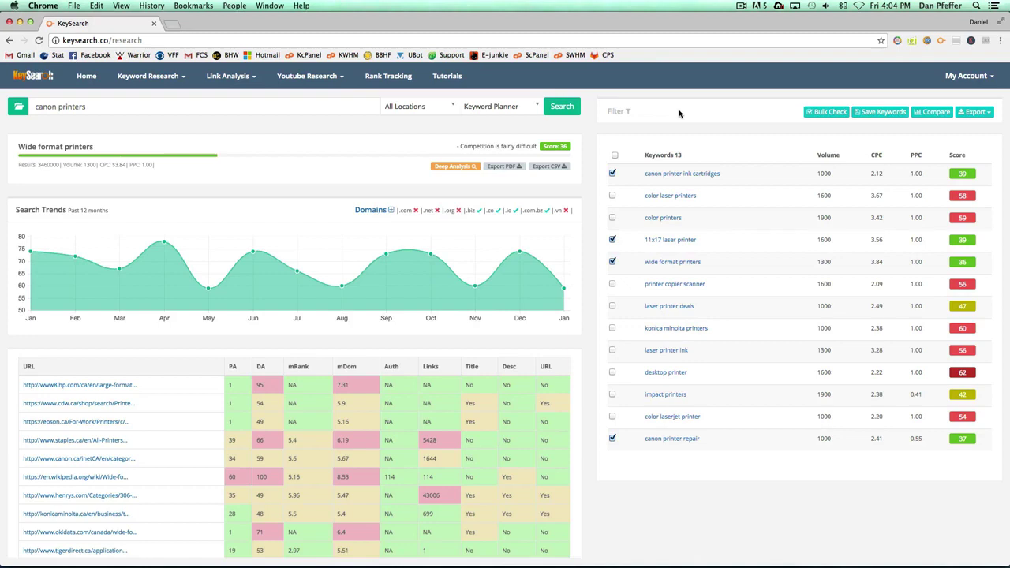
Clear the selection of all keywords and switch to the Quick Difficulty tool.
click(615, 154)
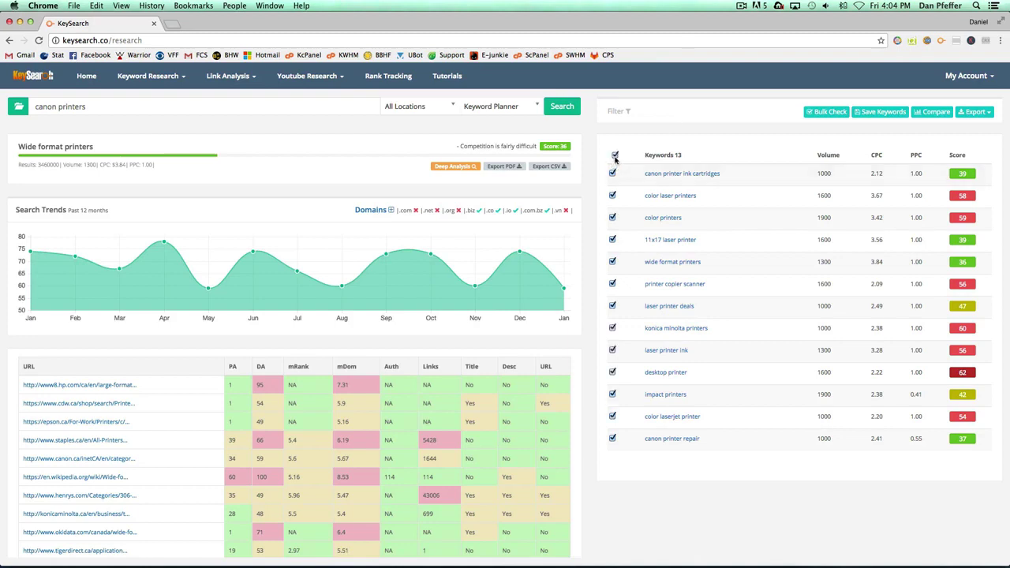
click(615, 154)
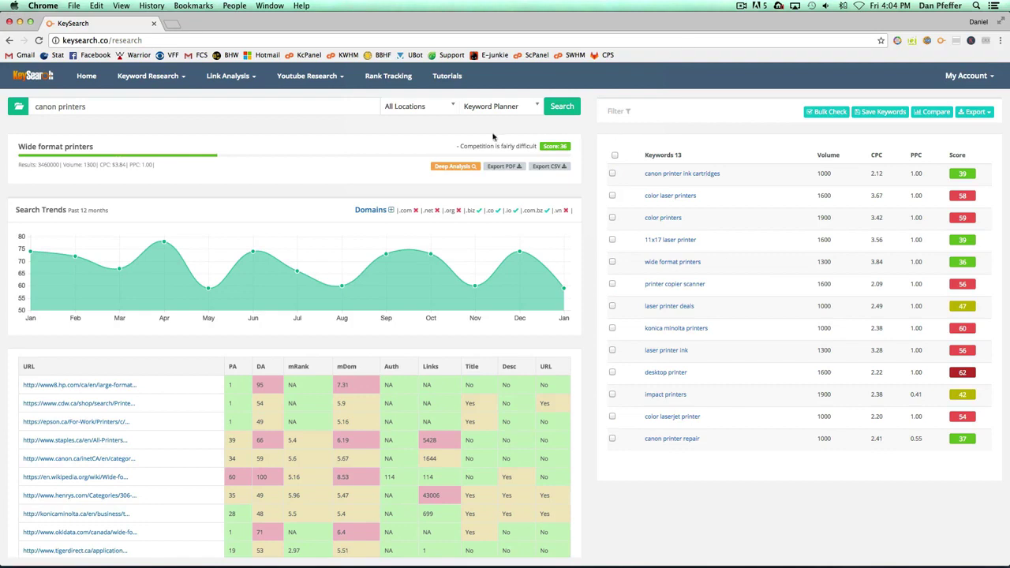
click(147, 76)
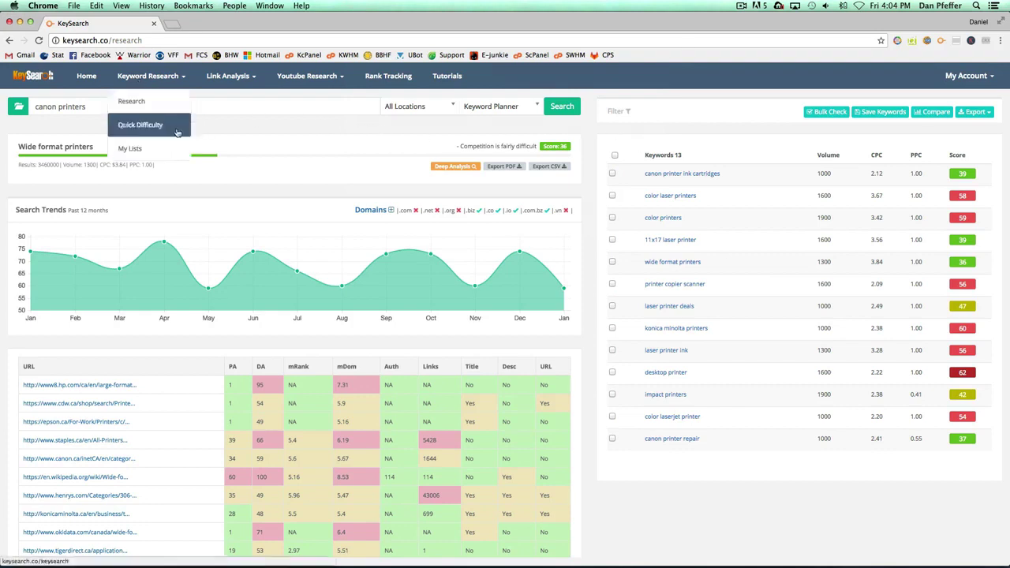
click(159, 126)
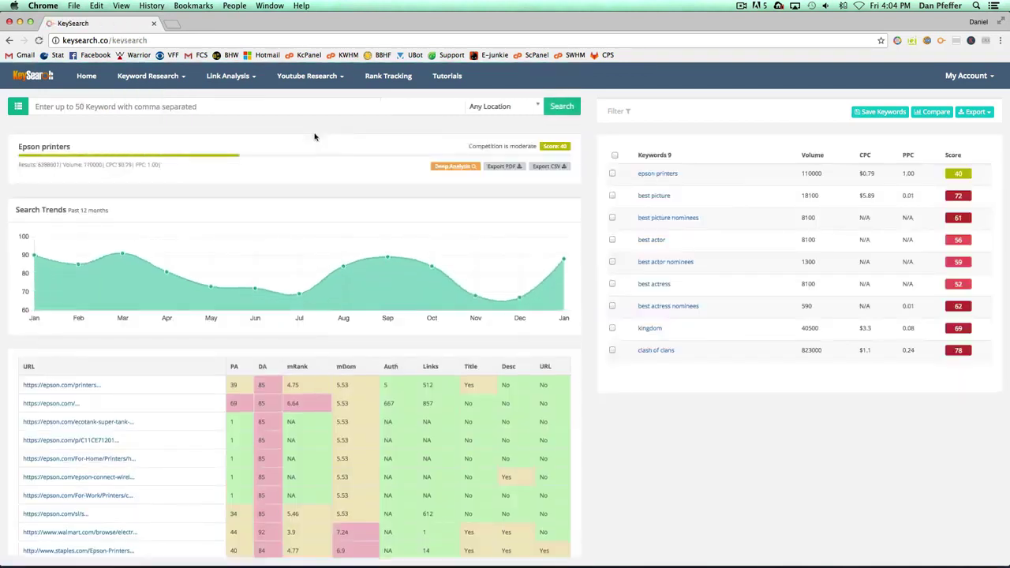
Run a difficulty search for the keywords iphone 7, iphone6 and samsung with any location.
click(418, 106)
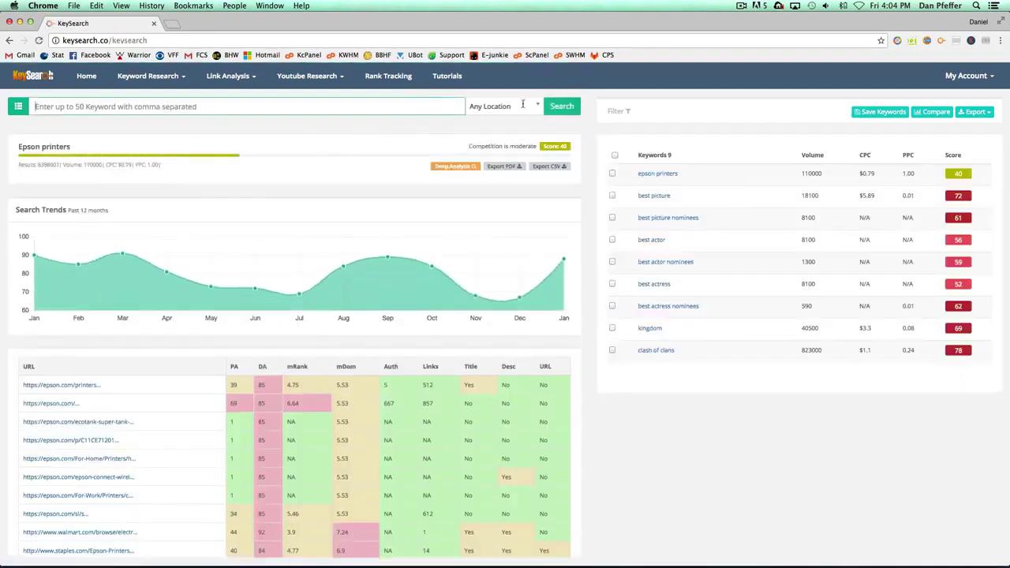
click(378, 101)
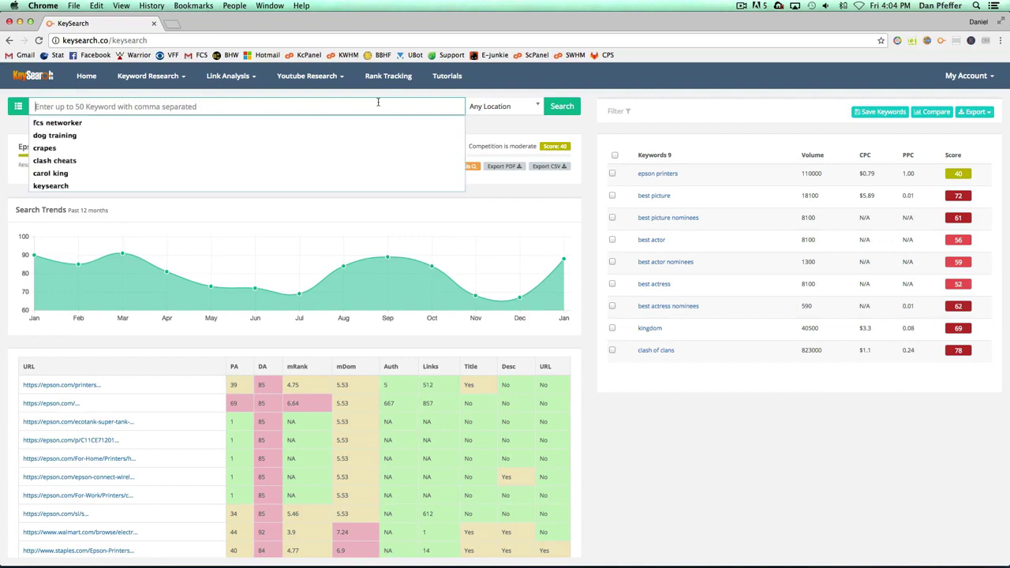
click(471, 105)
click(415, 139)
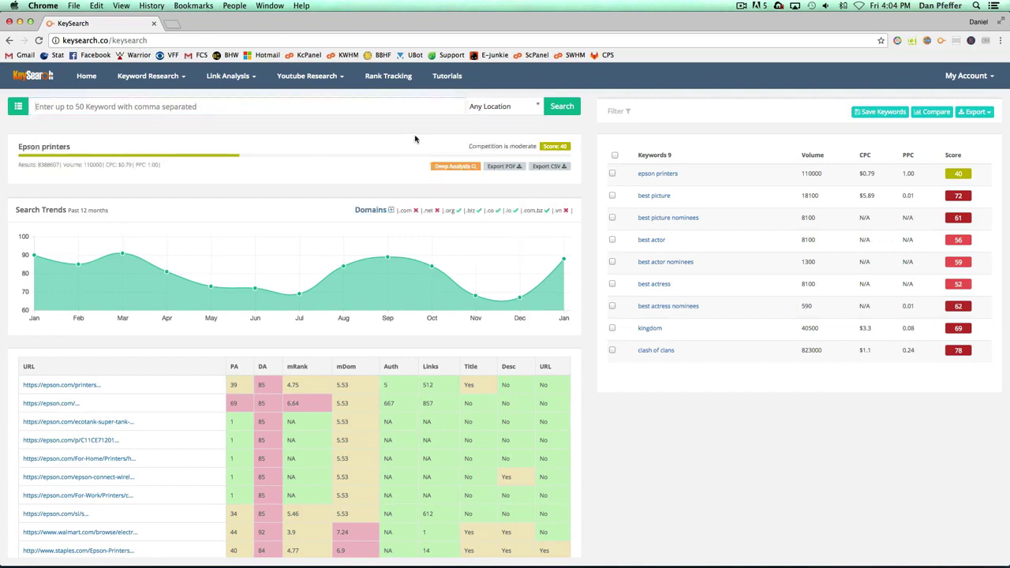
click(305, 109)
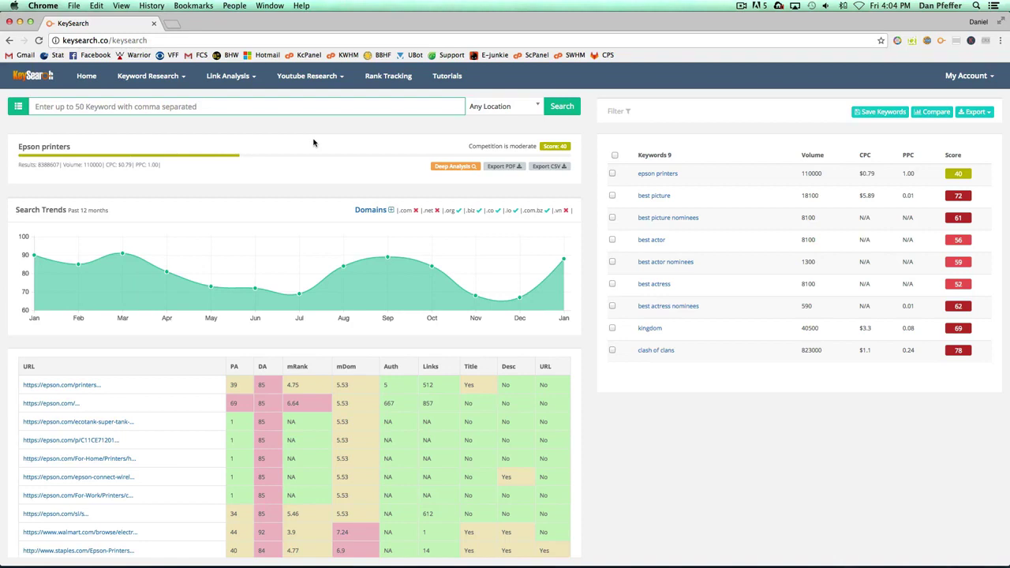
text(iphone 7, iphone6, samsung)
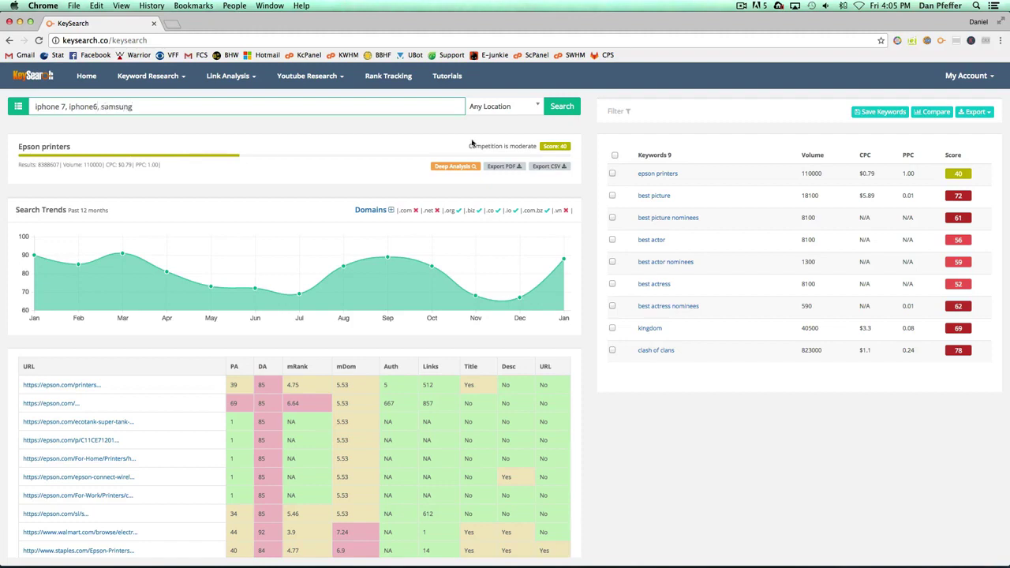
click(562, 111)
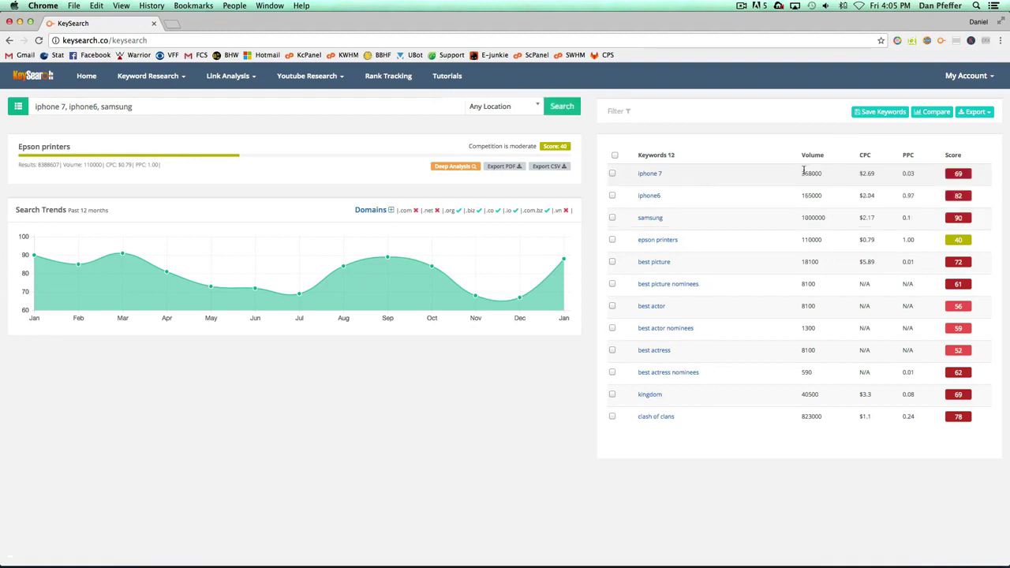
View the analysis for iphone6 and look through the export formats for the difficulty results.
click(803, 171)
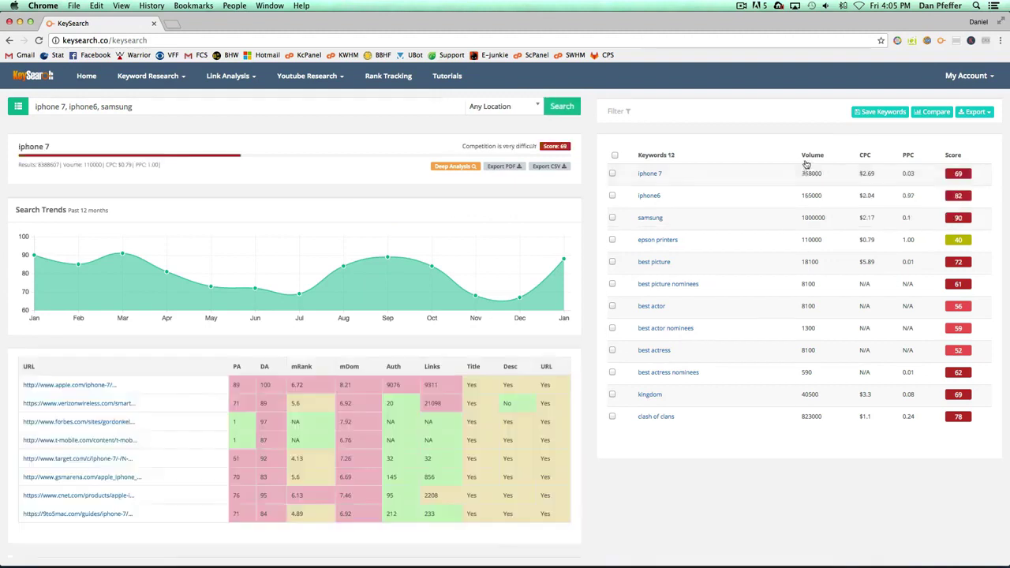
click(959, 241)
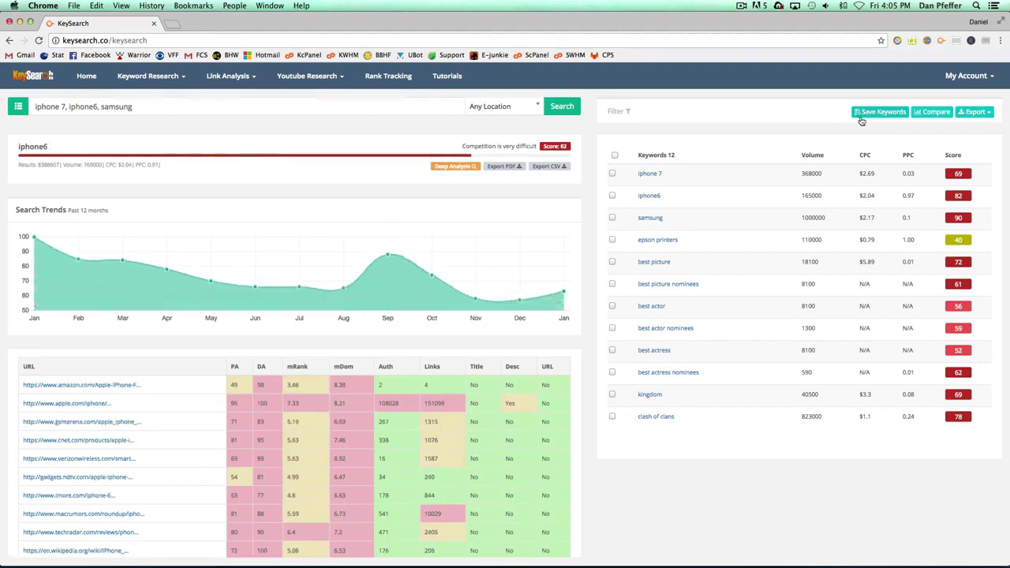
click(975, 113)
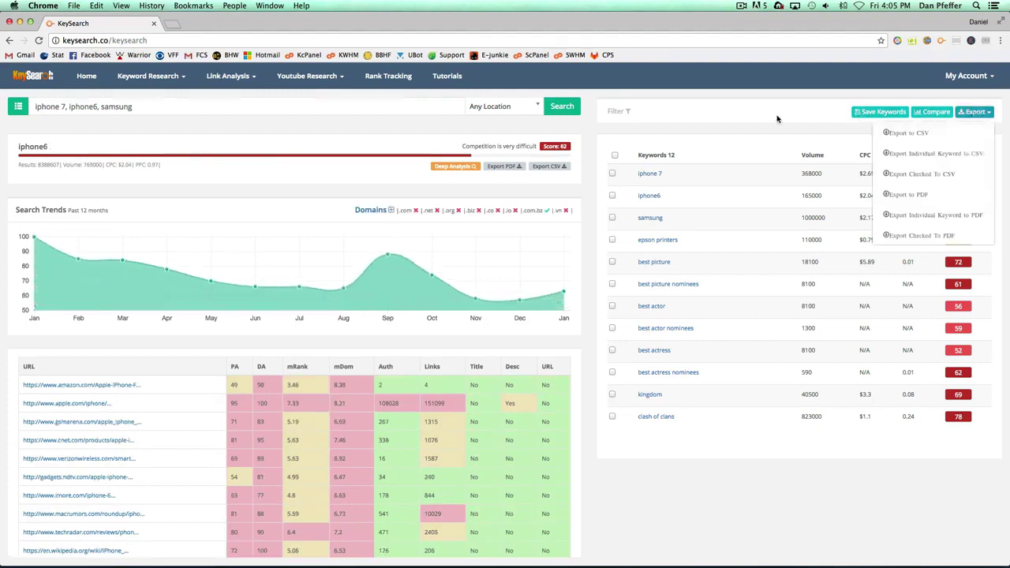
click(755, 117)
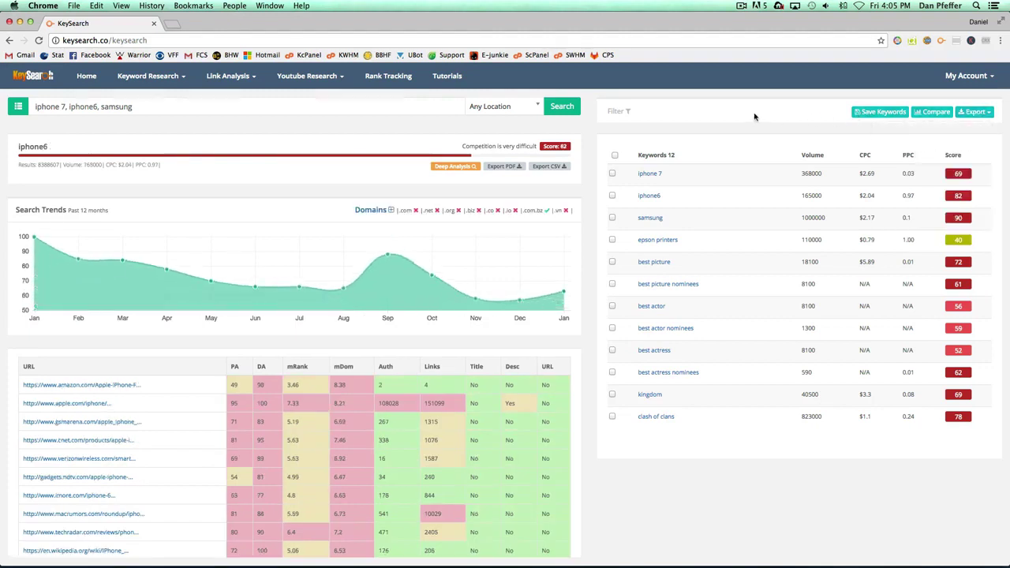
Examine the Quick Difficulty form for entering keywords one per line or importing an Adwords CSV, and close it without searching.
click(17, 105)
click(433, 157)
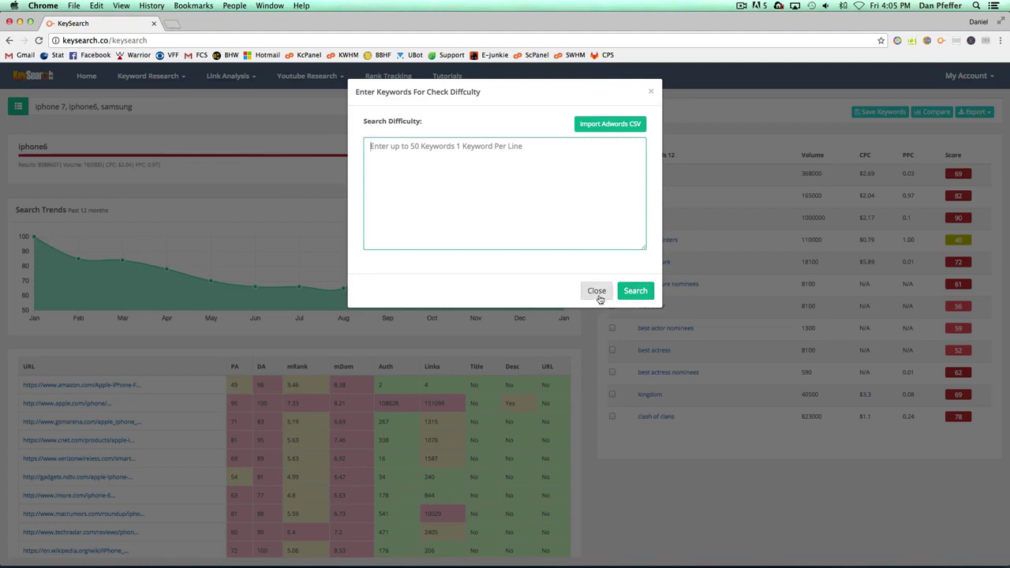
click(597, 297)
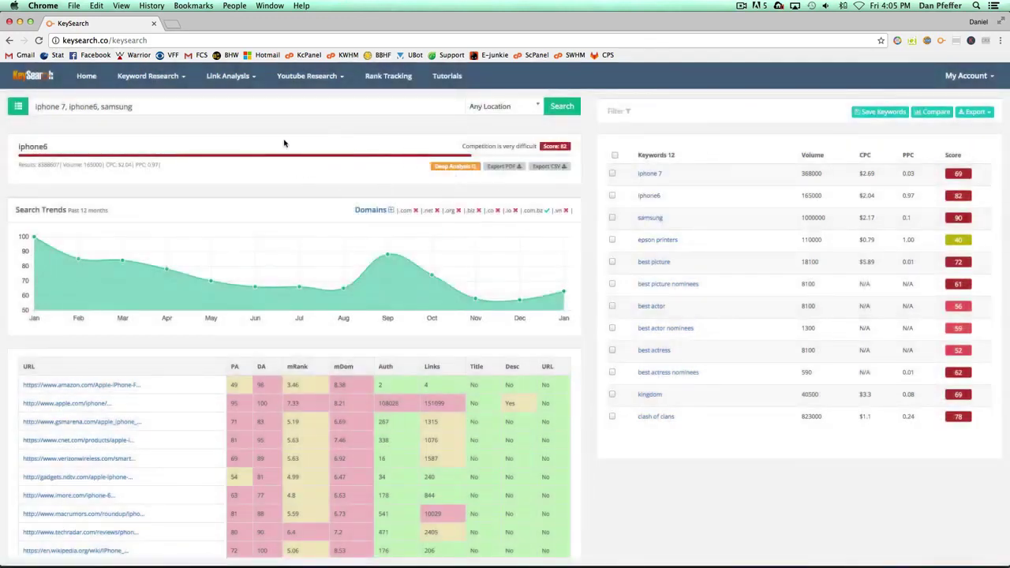
Return to the keyword Research tool, load the earlier epson printers search from the history and look over its keywords.
mouse_move(166, 87)
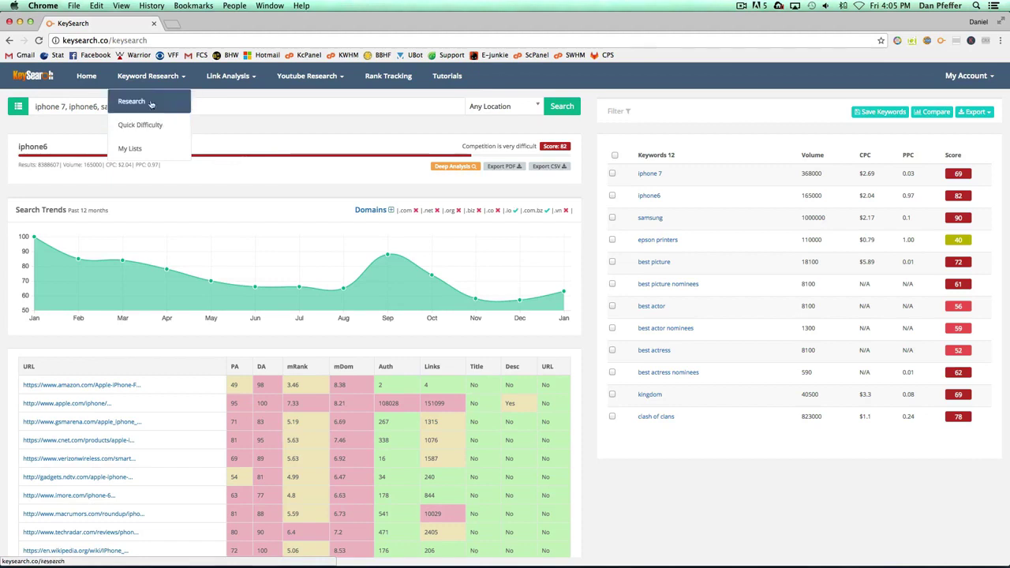
click(150, 101)
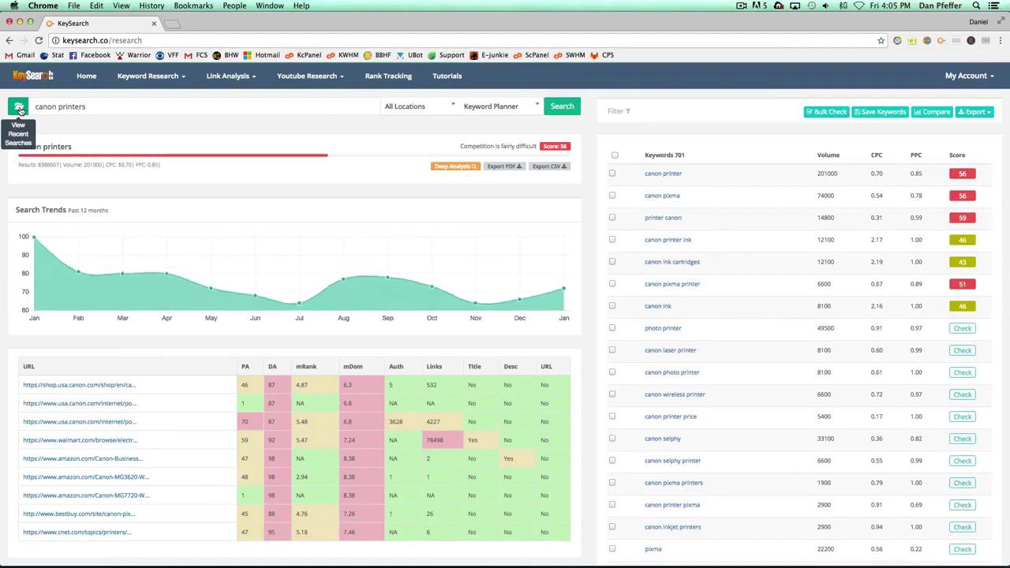
click(20, 109)
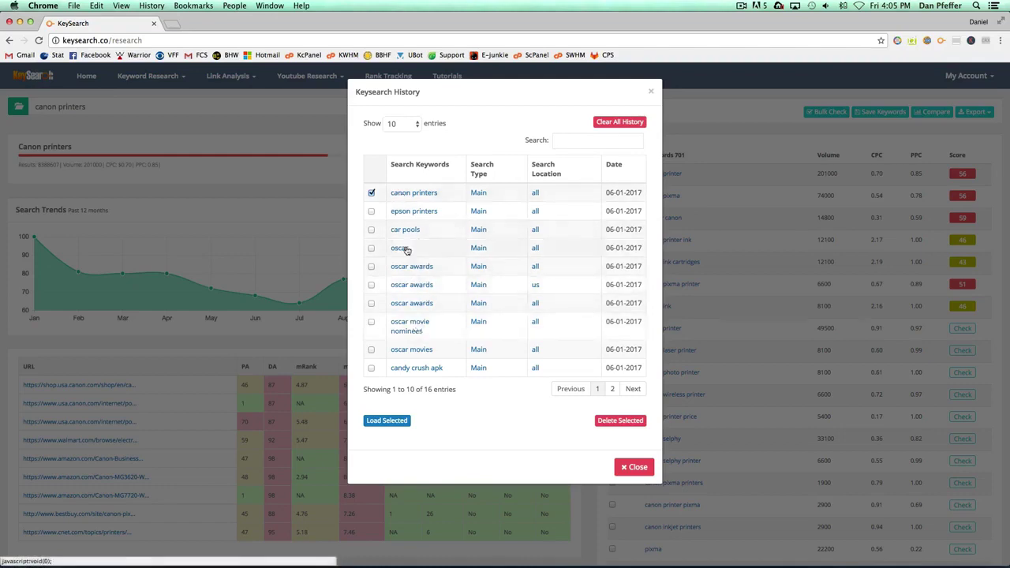
click(420, 211)
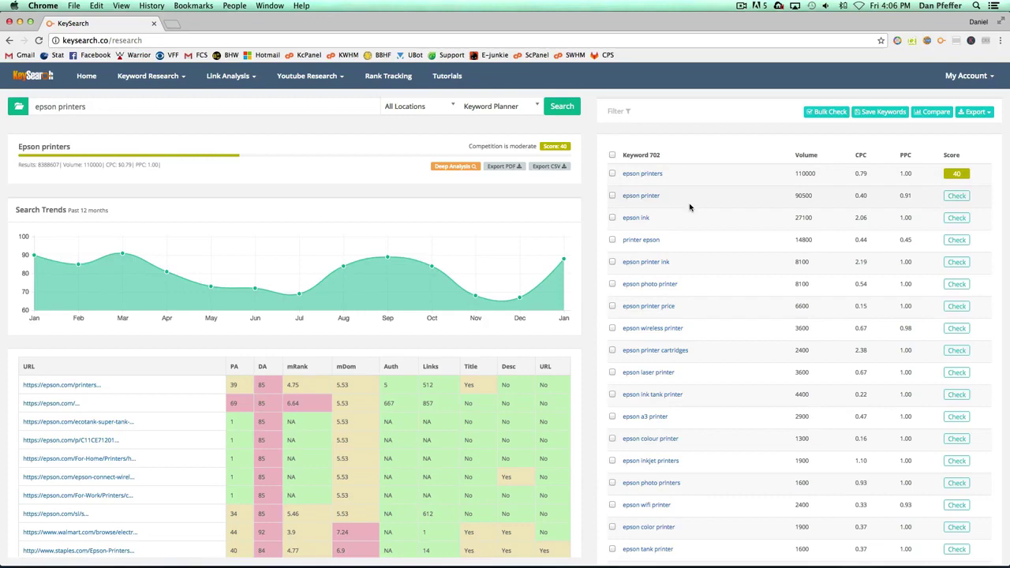
scroll(689, 207, down, 5)
scroll(689, 206, up, 5)
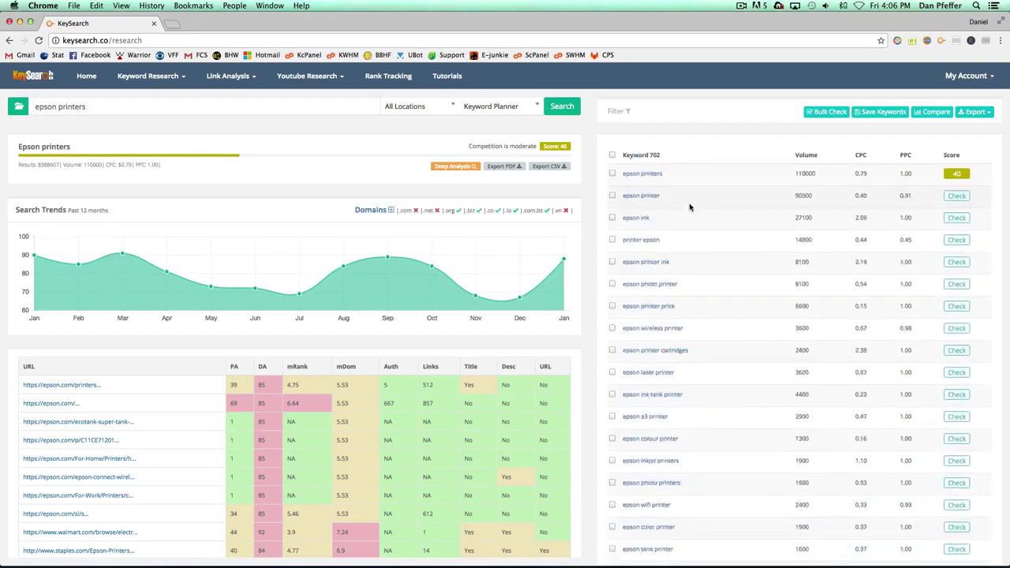
Review the list of recent searches in the Keysearch history again and close it without loading another search.
click(18, 105)
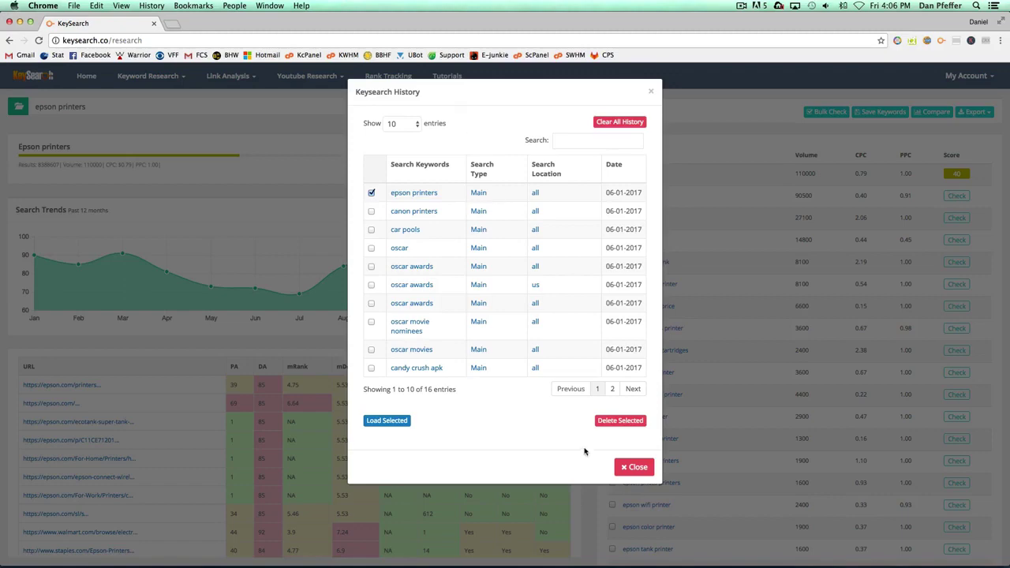
click(636, 467)
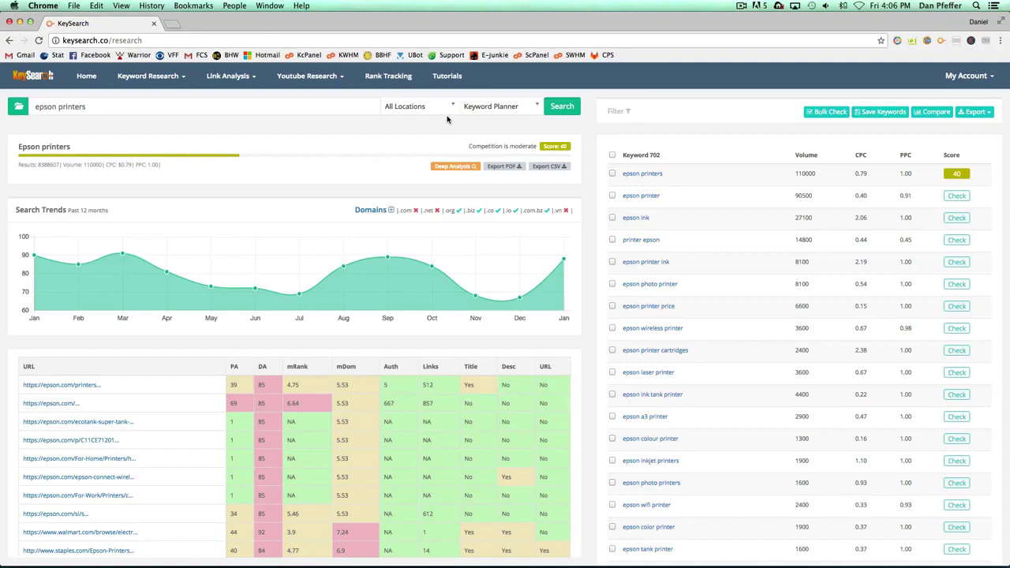
click(17, 108)
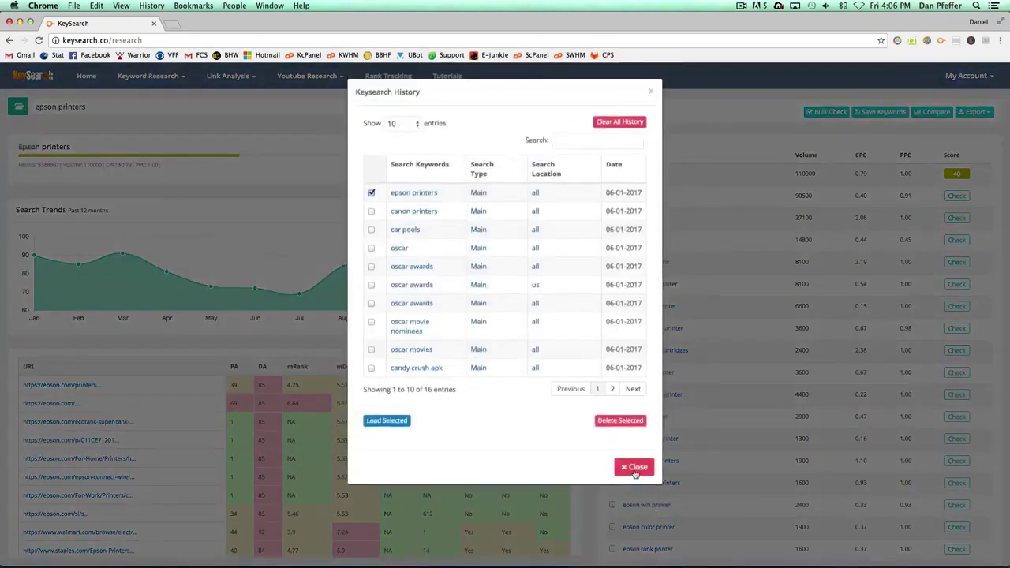
click(636, 467)
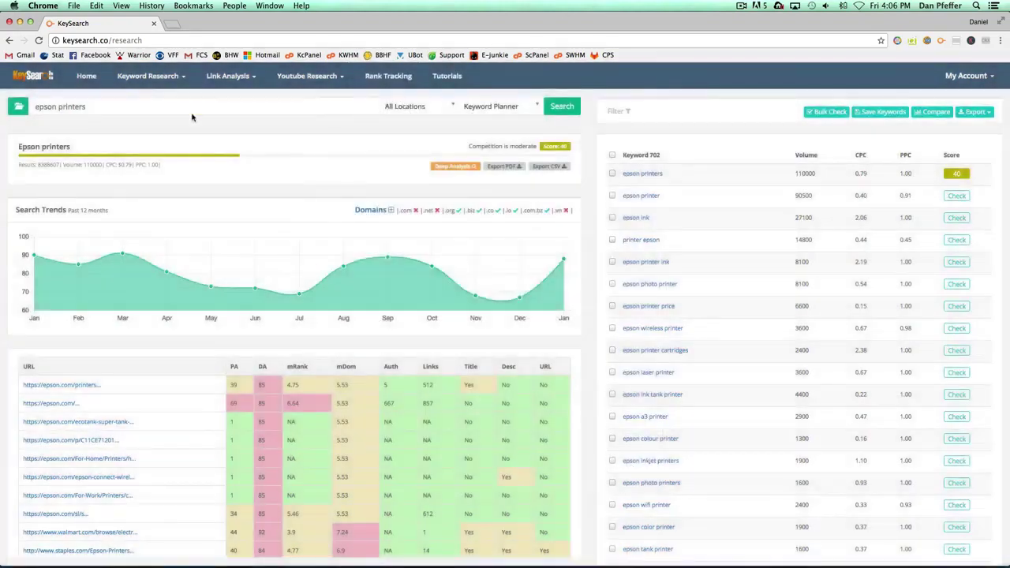
Go to My Lists and open the test11 list to view its saved keywords.
click(149, 76)
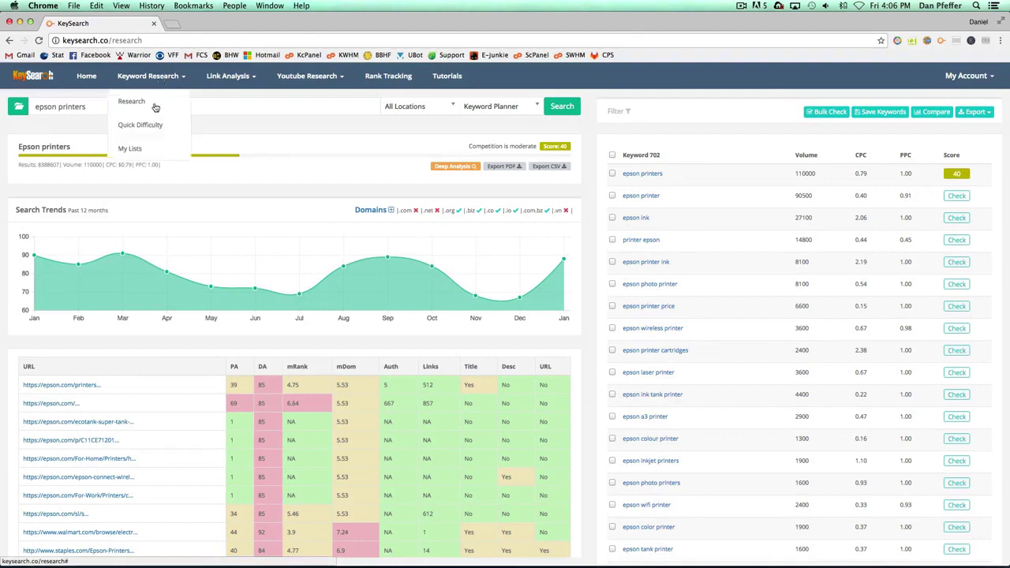
click(147, 151)
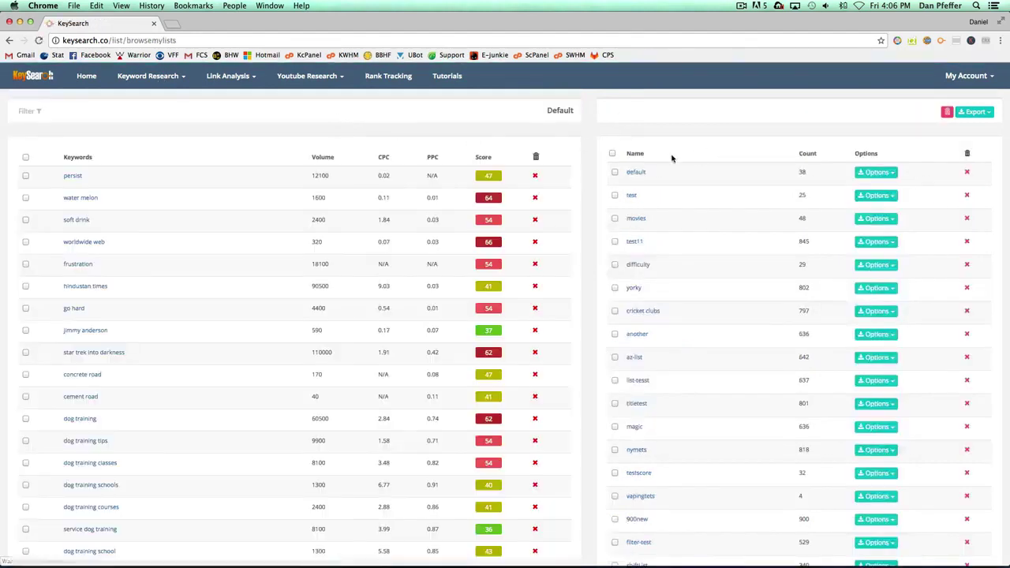
click(746, 199)
click(741, 227)
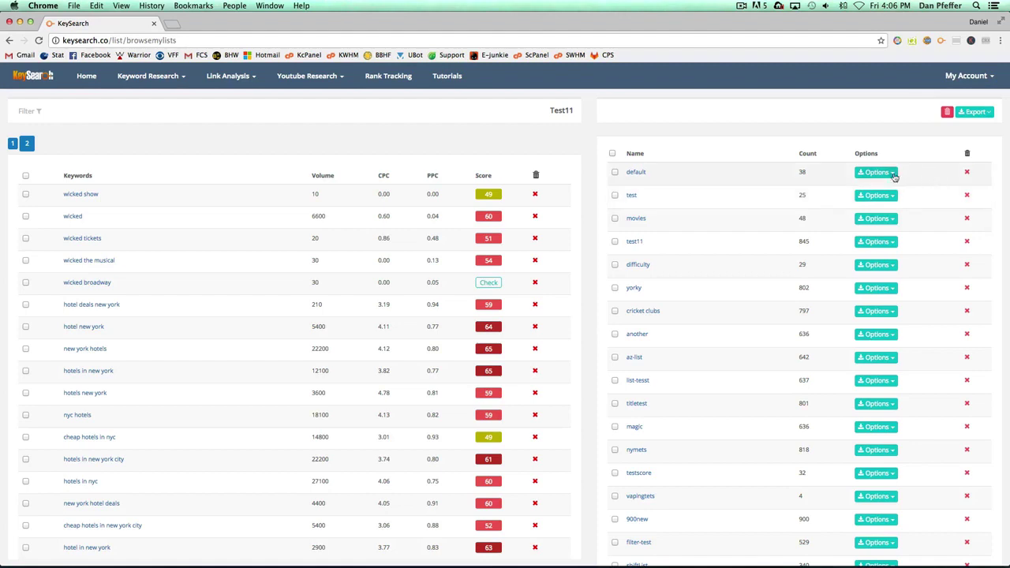
Look at the default list's export and tracker options, and select wicked tickets, wicked the musical and wicked broadway in test11.
click(893, 175)
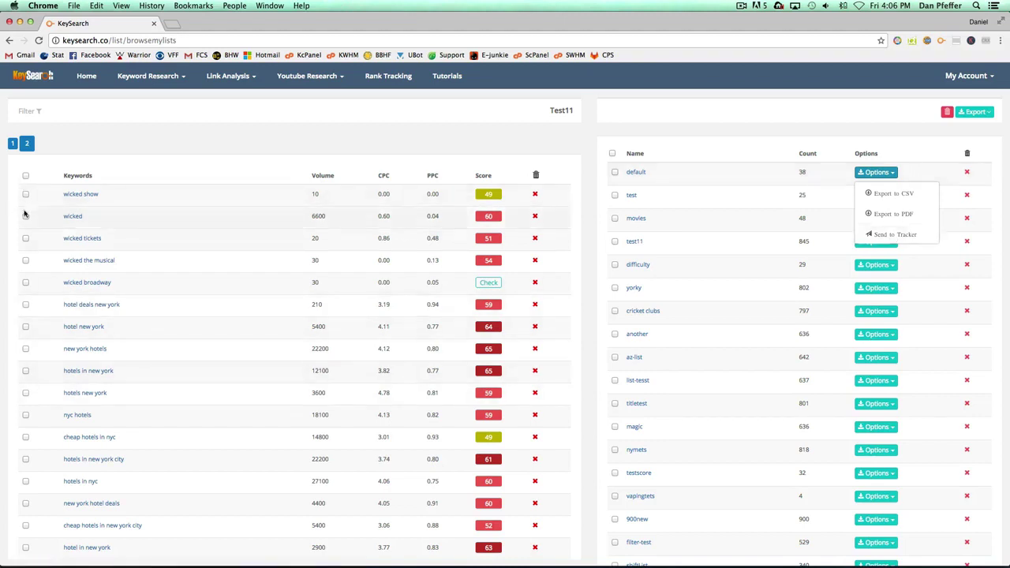
click(25, 237)
click(25, 259)
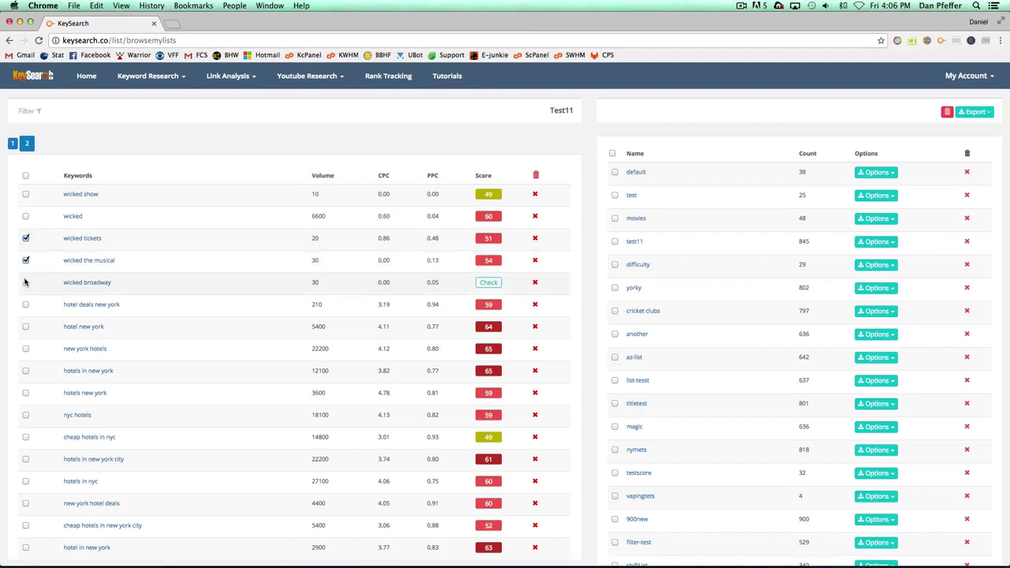
click(26, 282)
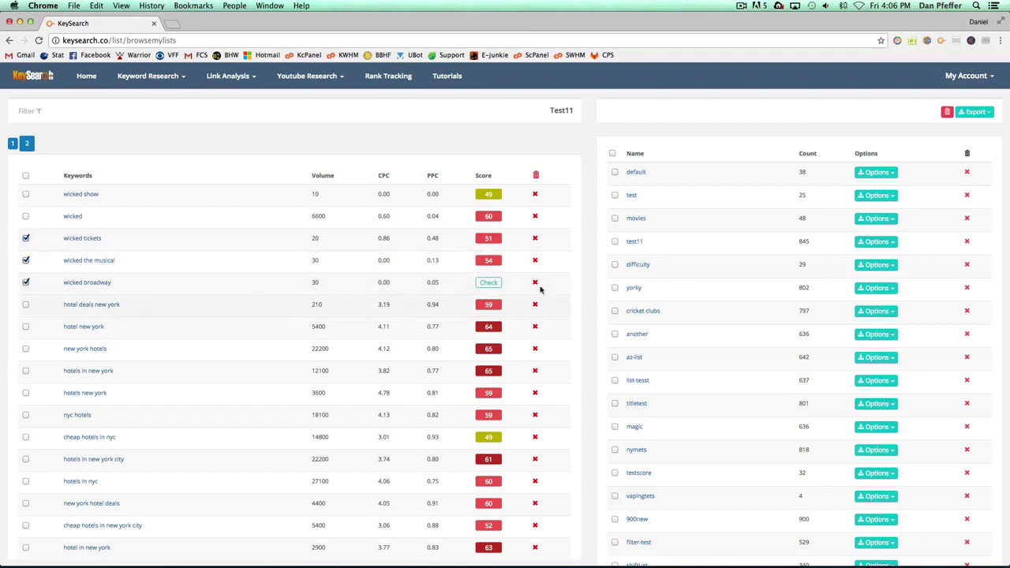
Examine the form for sending the default list's keywords to the rank tracker, including its URL choices, and close it without adding them.
click(894, 173)
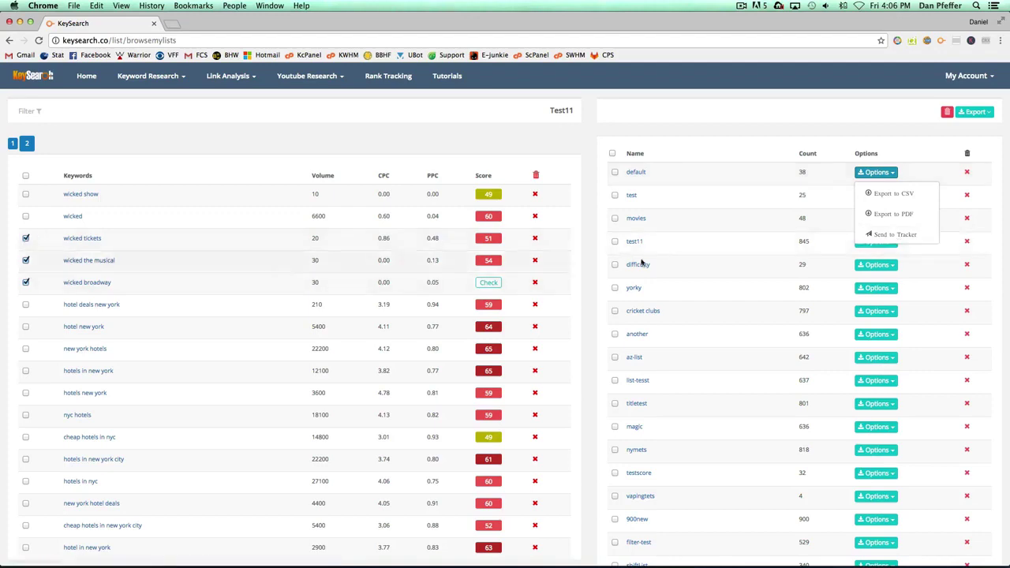
click(907, 235)
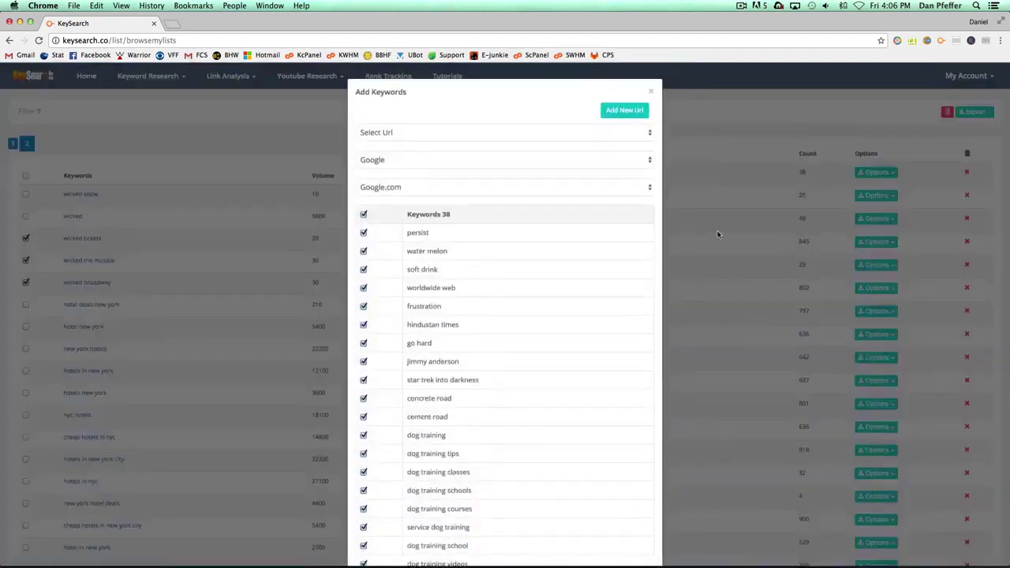
scroll(518, 315, down, 3)
scroll(518, 315, up, 3)
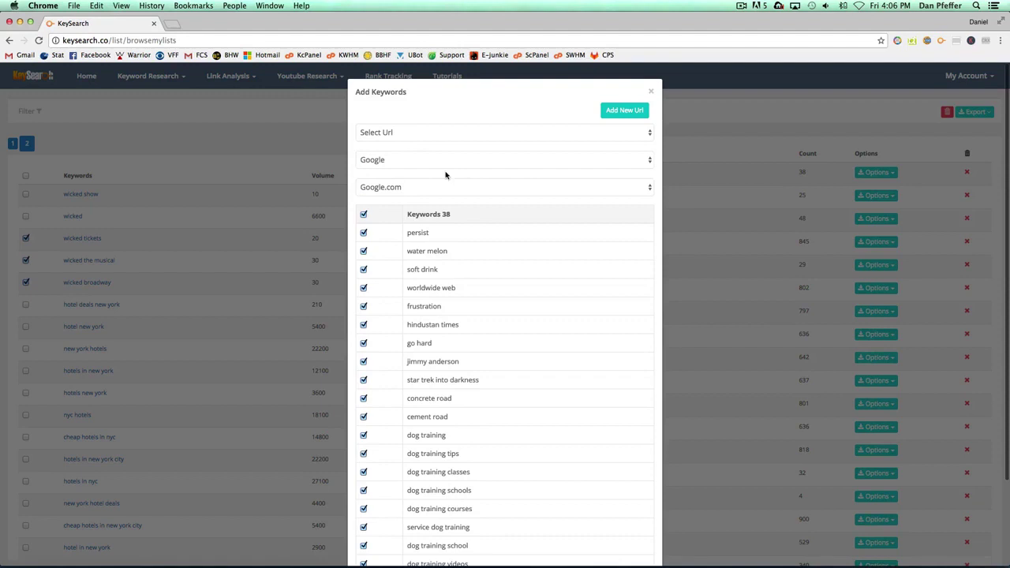
click(381, 135)
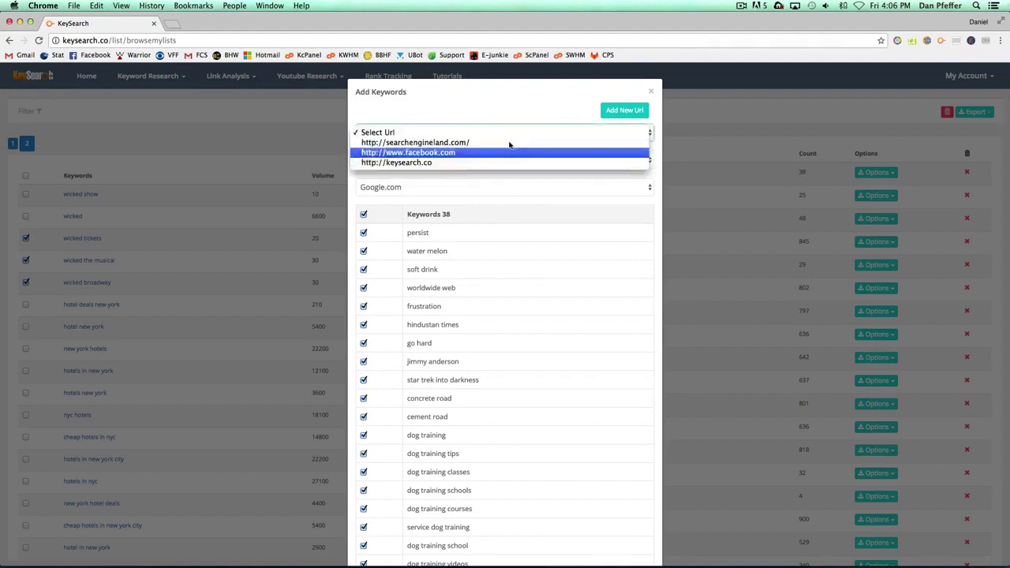
click(508, 114)
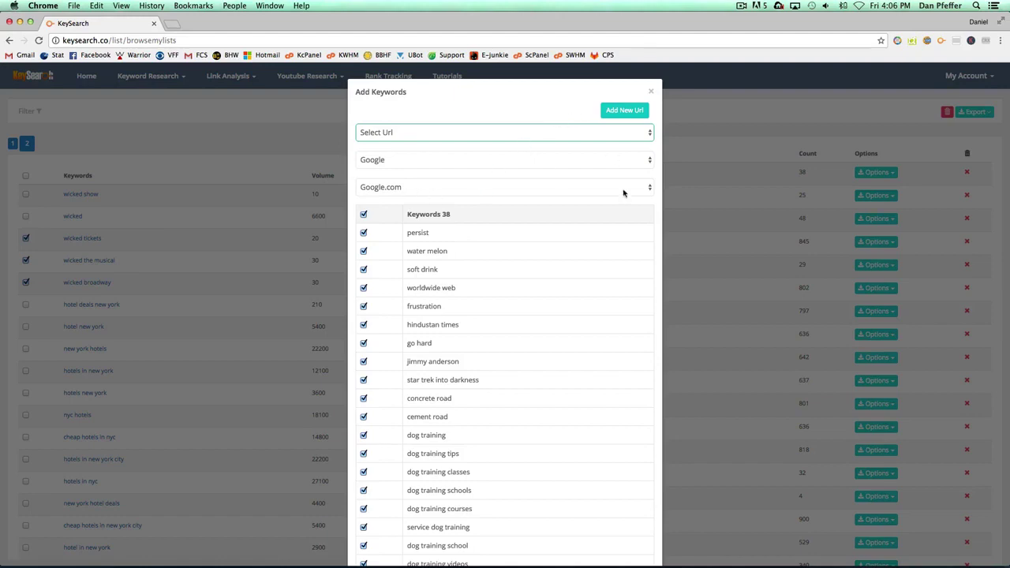
click(651, 91)
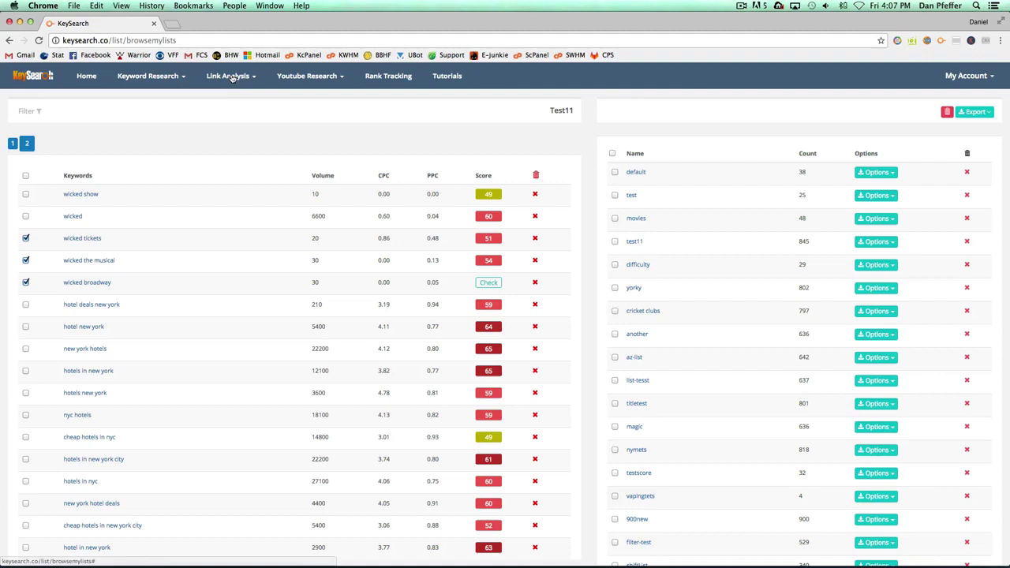
mouse_move(247, 76)
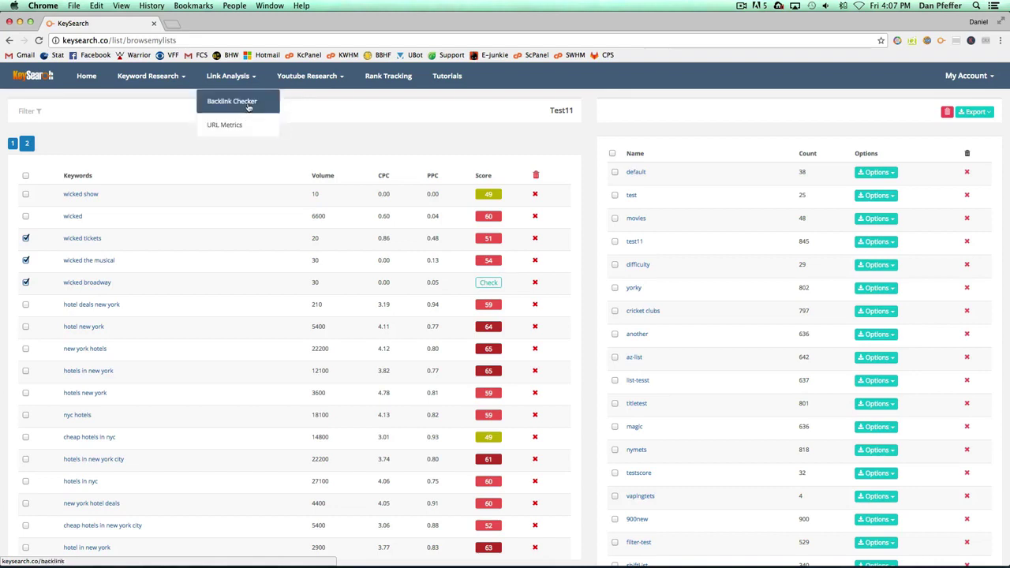
click(248, 105)
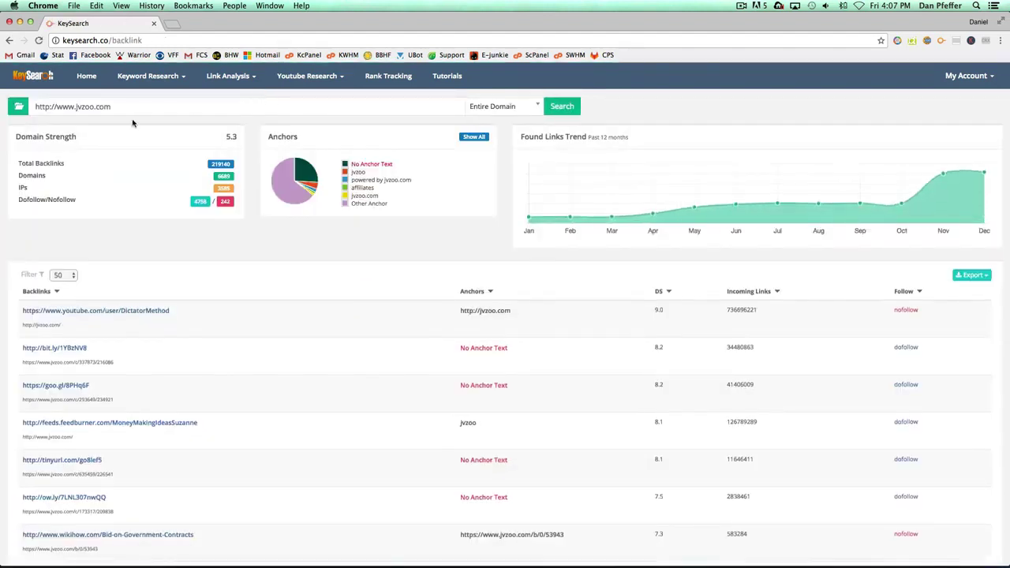
drag(111, 107, 76, 109)
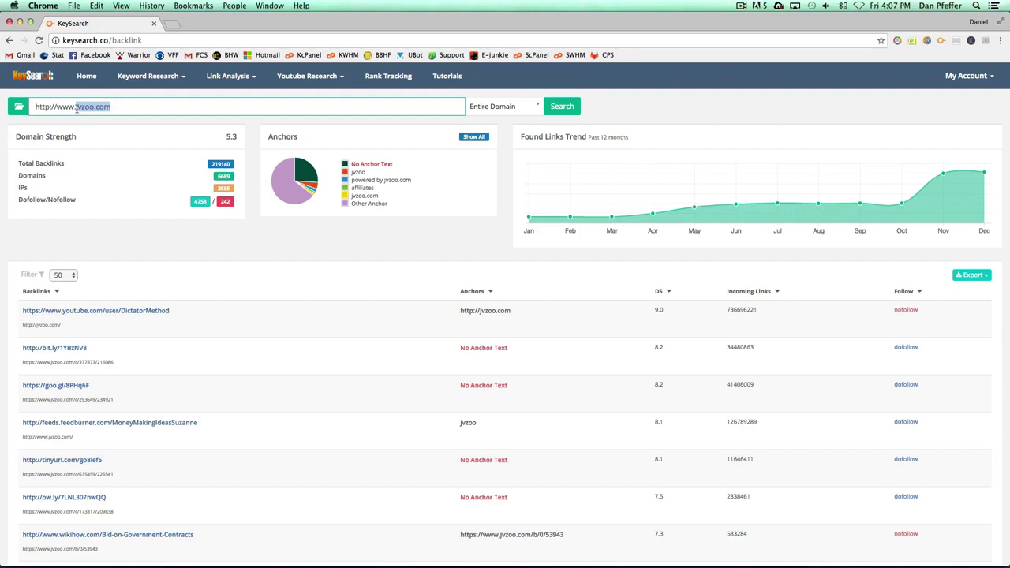
text(keysearch)
click(513, 108)
click(513, 108)
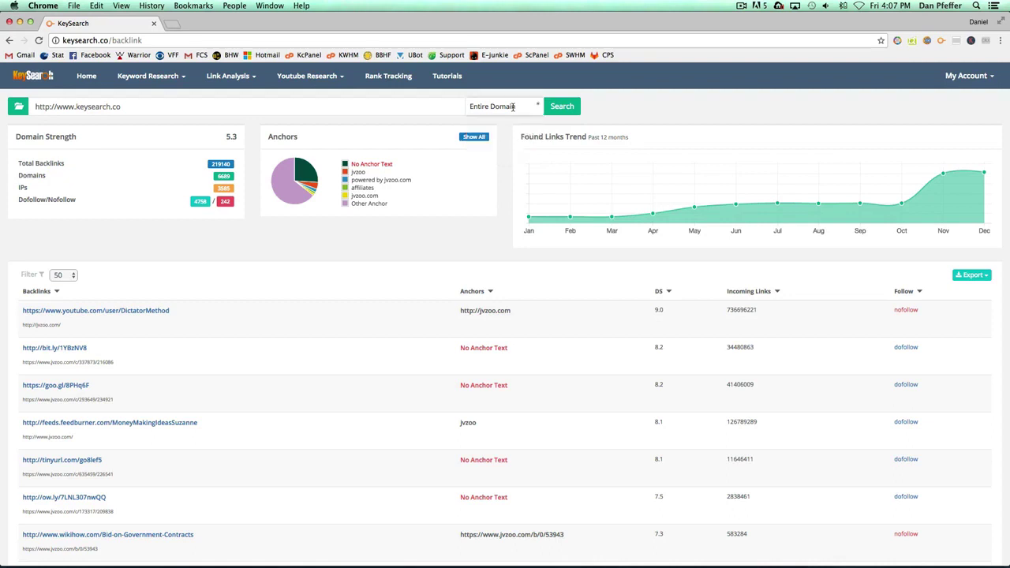
click(560, 108)
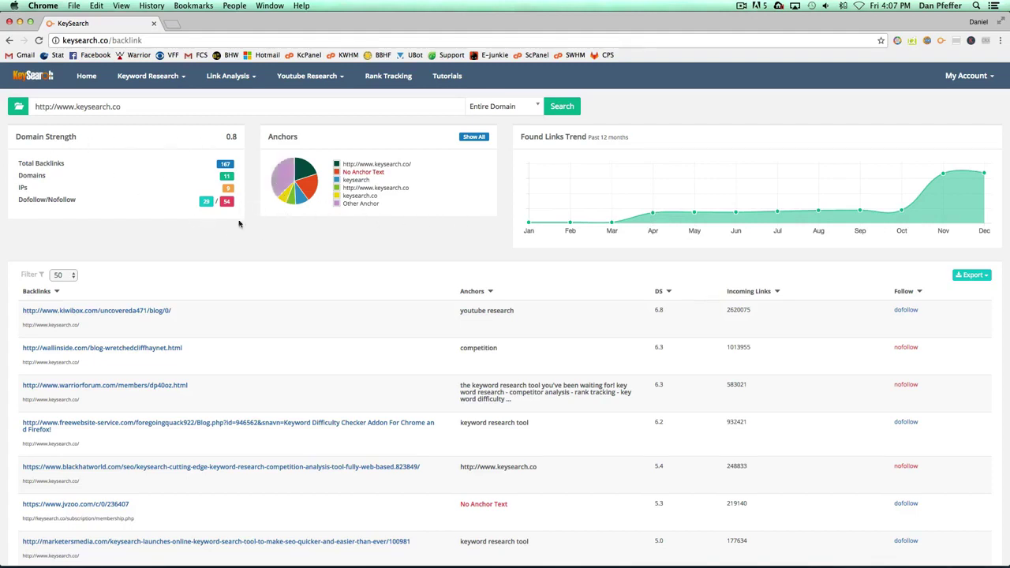
View the full list of anchors for the keysearch.co backlinks and close it.
click(472, 139)
scroll(533, 255, down, 3)
scroll(534, 255, up, 3)
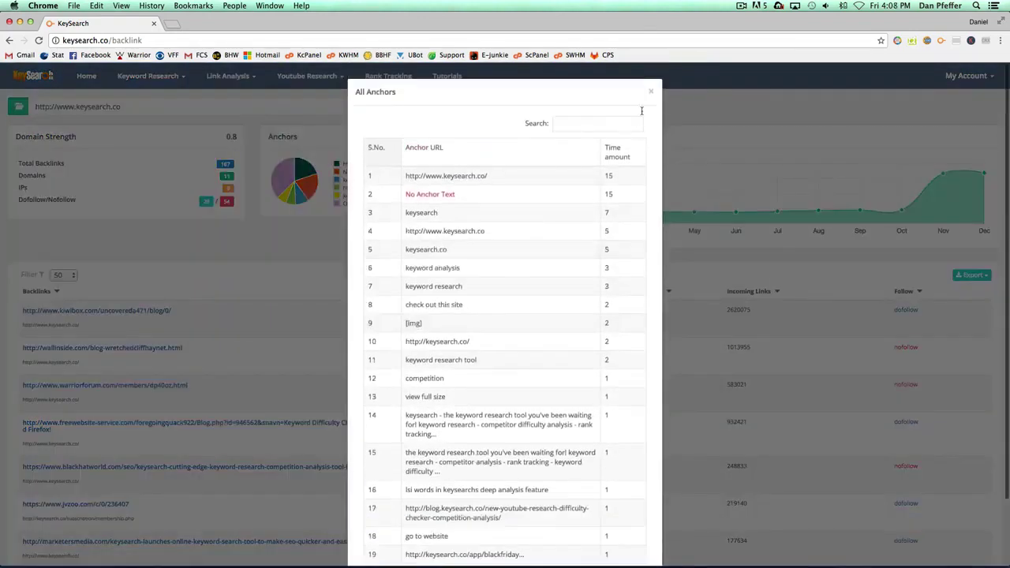
click(651, 95)
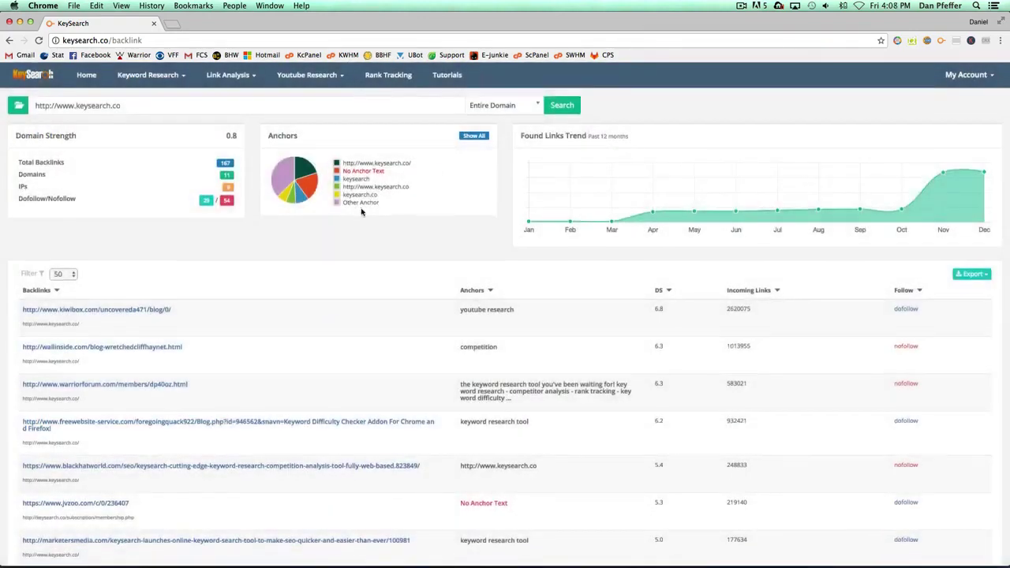
Examine the keysearch.co backlinks with their anchors, strength and follow status, and open the backlink filter.
scroll(365, 210, down, 4)
scroll(365, 175, down, 1)
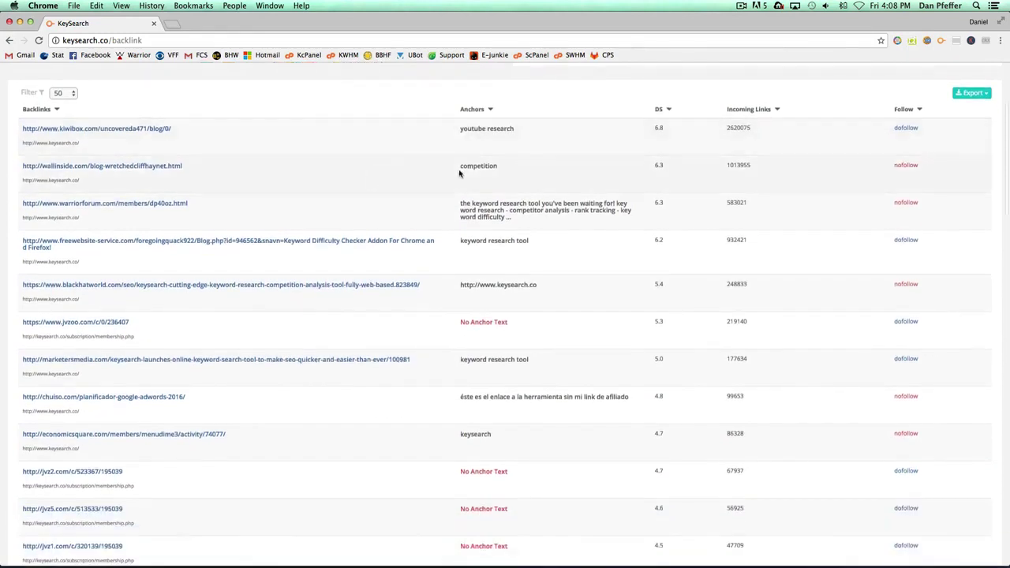
scroll(521, 173, up, 3)
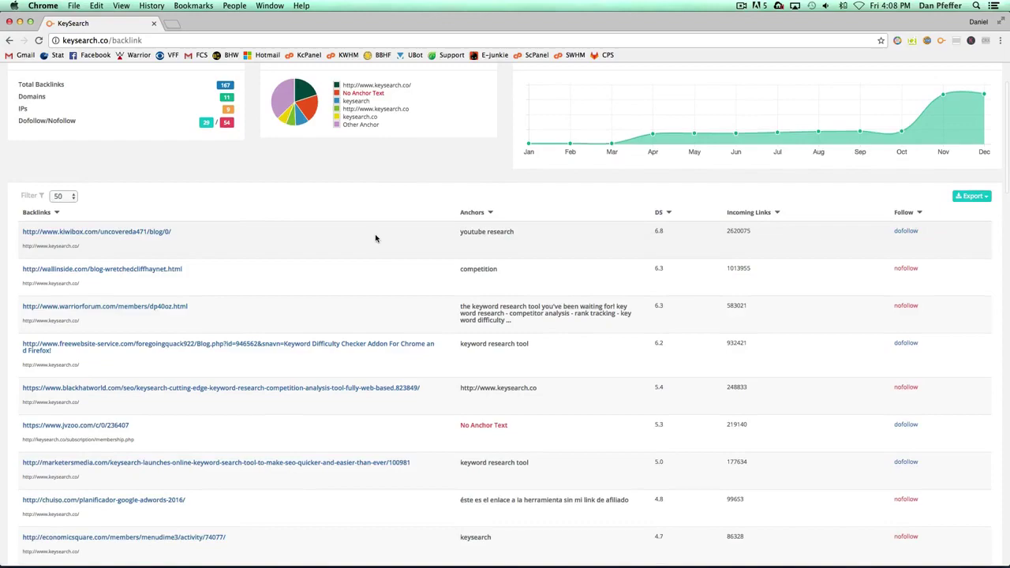
scroll(374, 237, down, 12)
scroll(355, 197, down, 4)
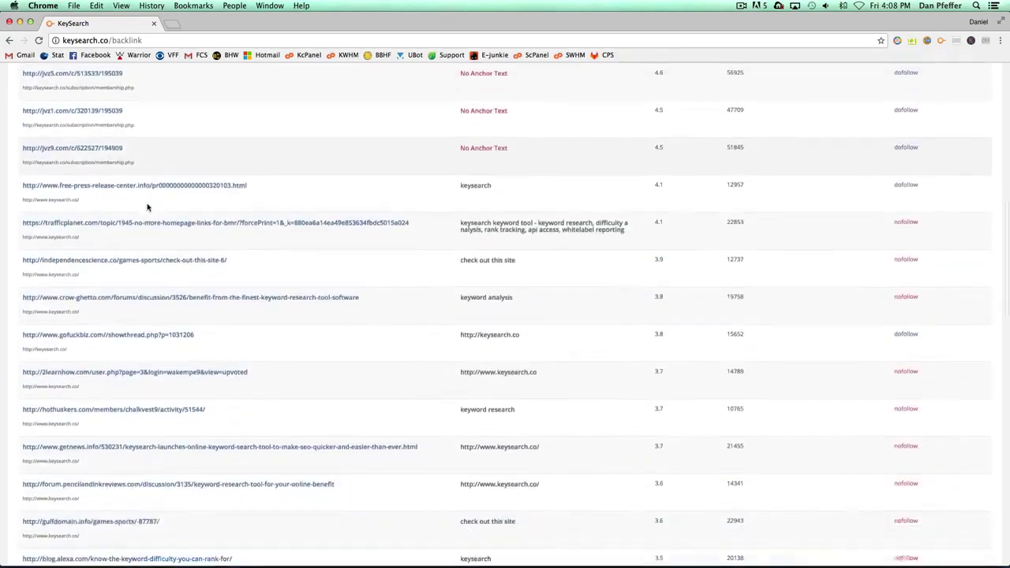
scroll(307, 189, down, 5)
scroll(399, 236, up, 20)
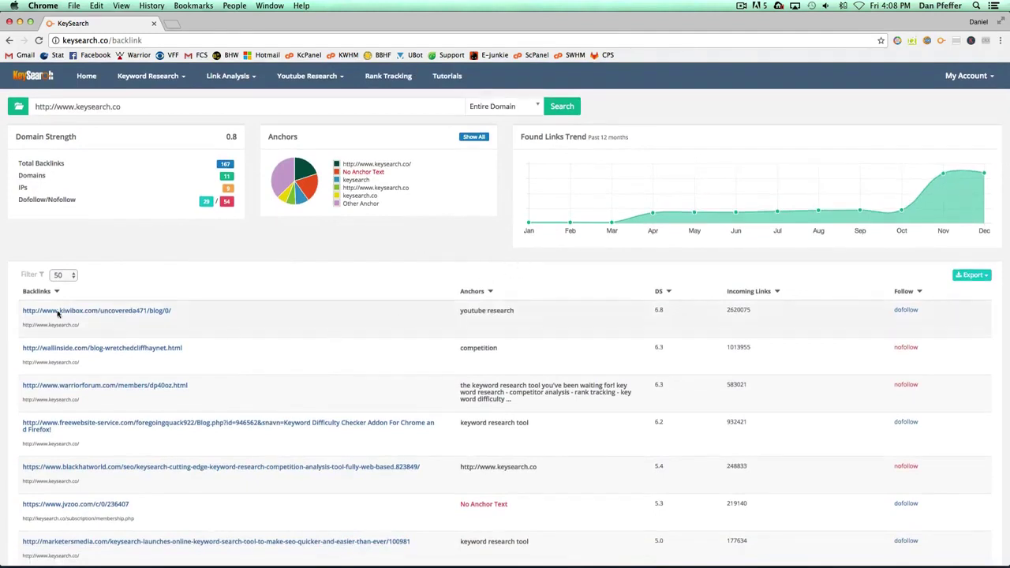
click(30, 274)
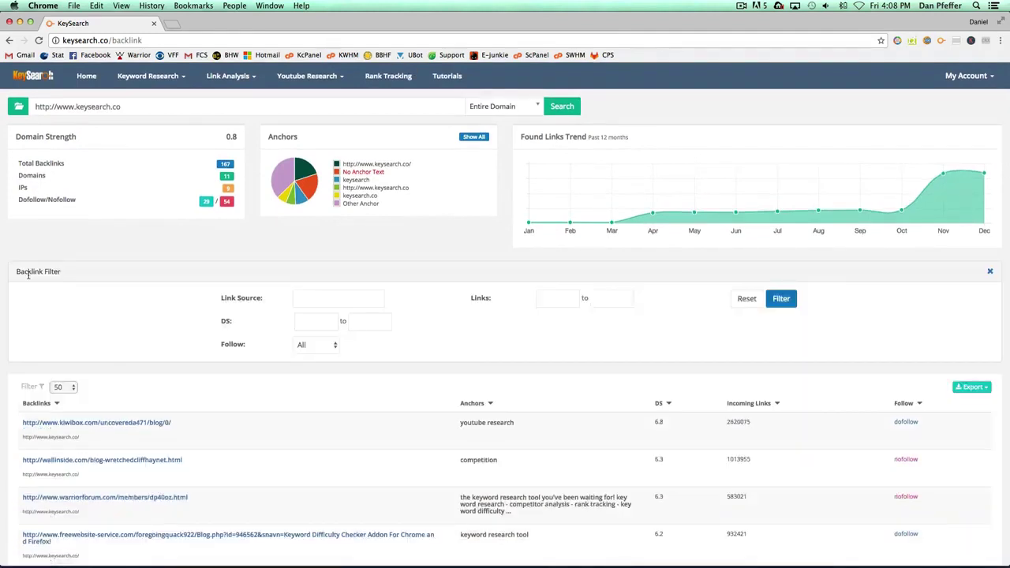
Filter the keysearch.co backlinks to DoFollow links only, close the filter and look through the filtered list.
click(331, 347)
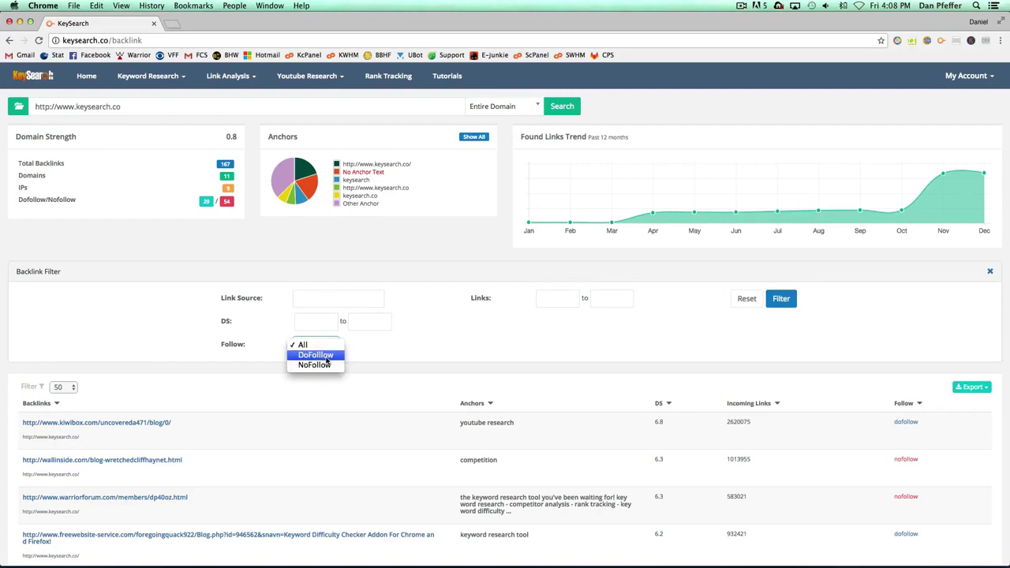
click(327, 359)
click(786, 300)
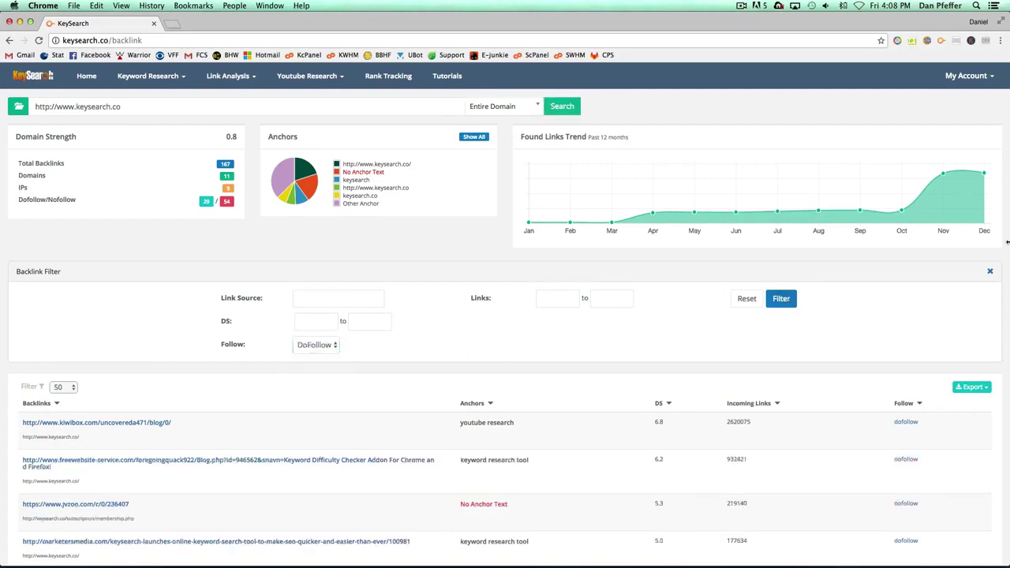
click(990, 272)
scroll(907, 323, down, 10)
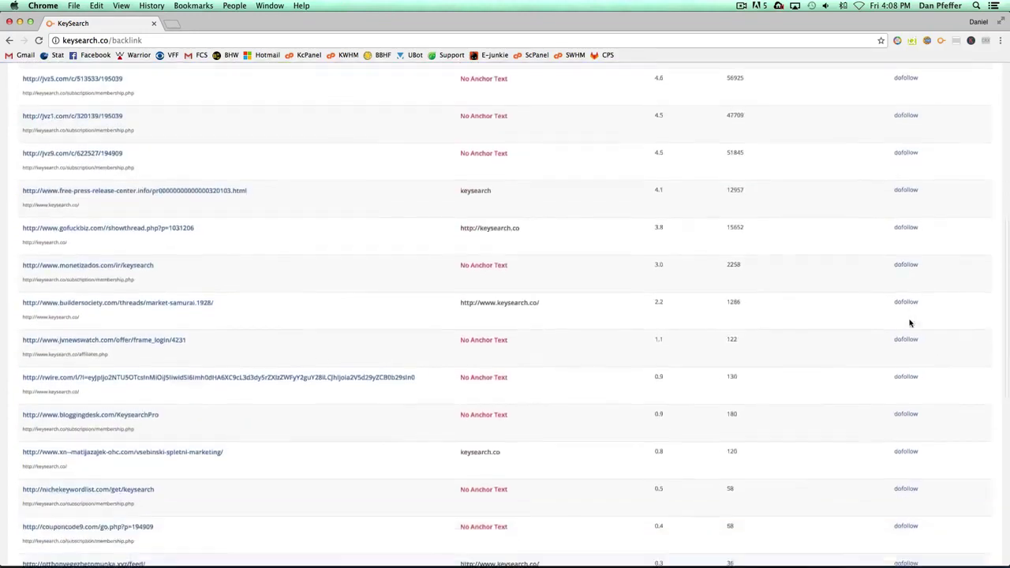
scroll(909, 322, down, 4)
scroll(863, 354, up, 20)
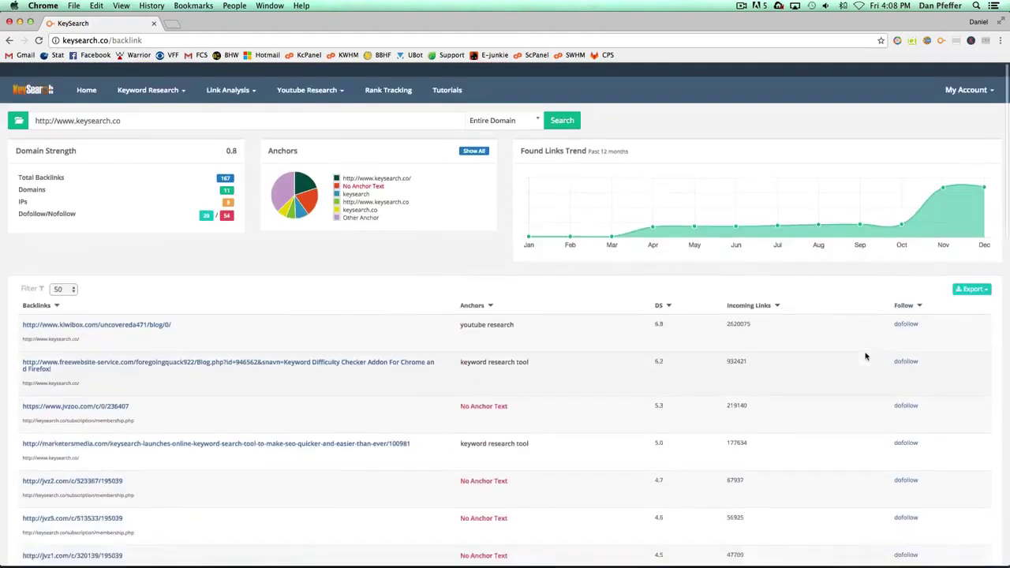
Look up the URL metrics for spruz.com, blog.pl, bloguez.com, bloog.pl, e-blogi.pl and blogster.com, enlarging the entry box to show the whole list.
click(229, 82)
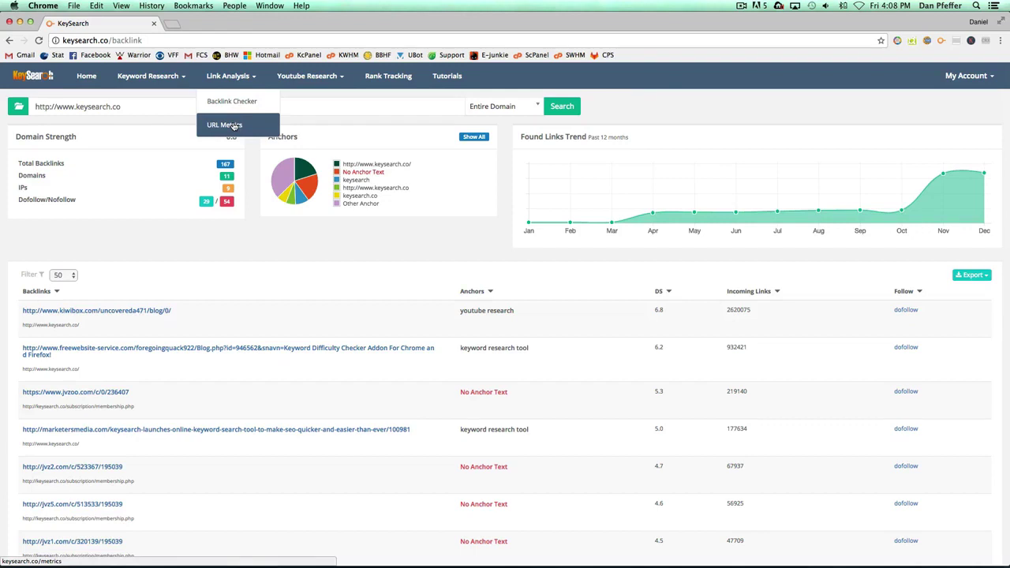
click(234, 126)
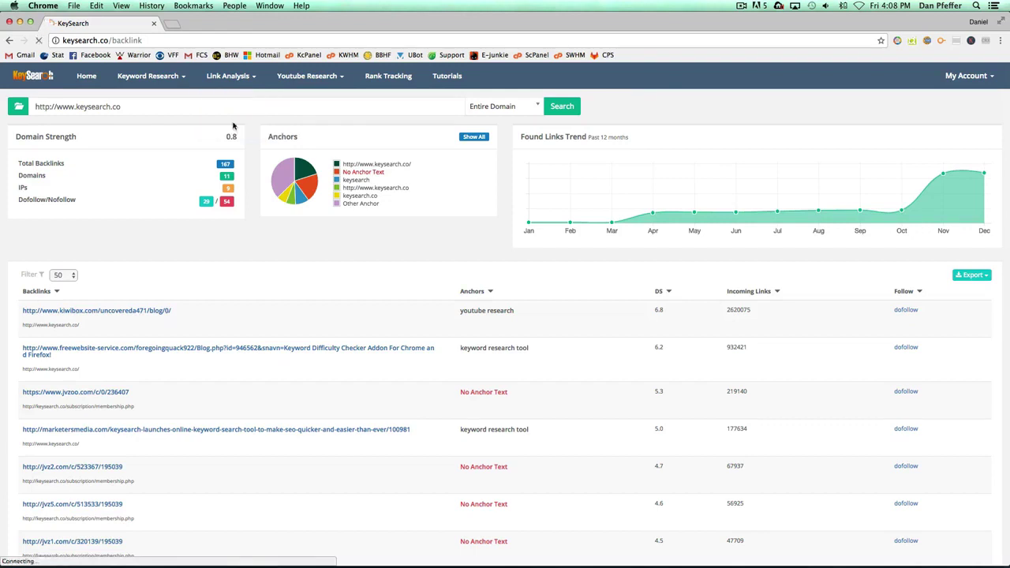
key(super+v)
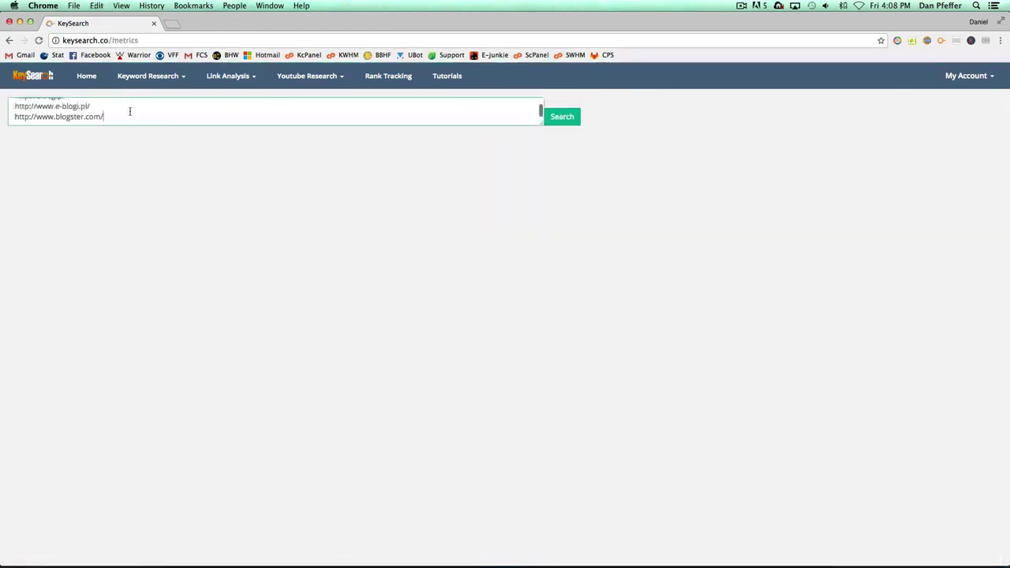
drag(541, 124, 555, 187)
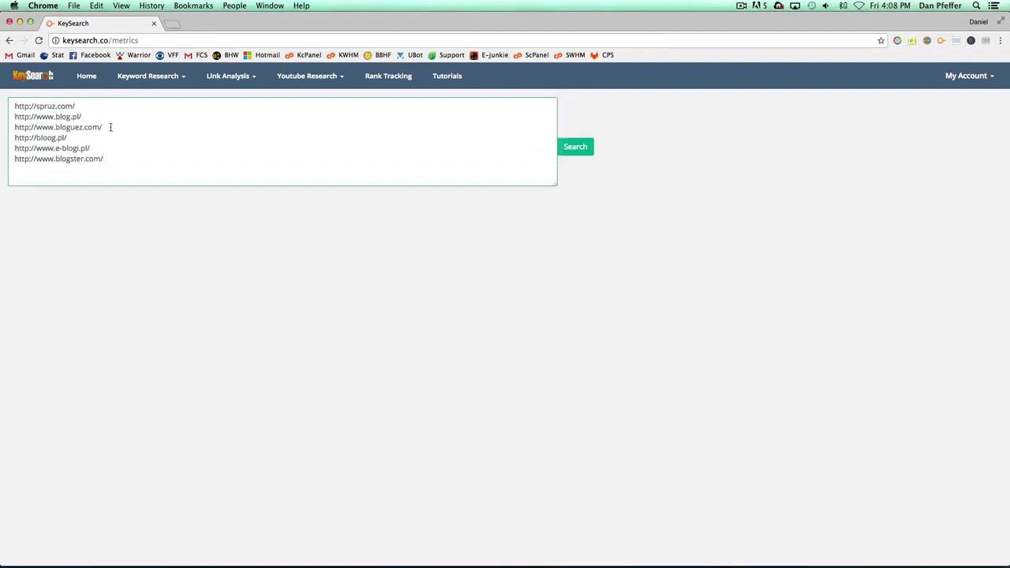
click(576, 149)
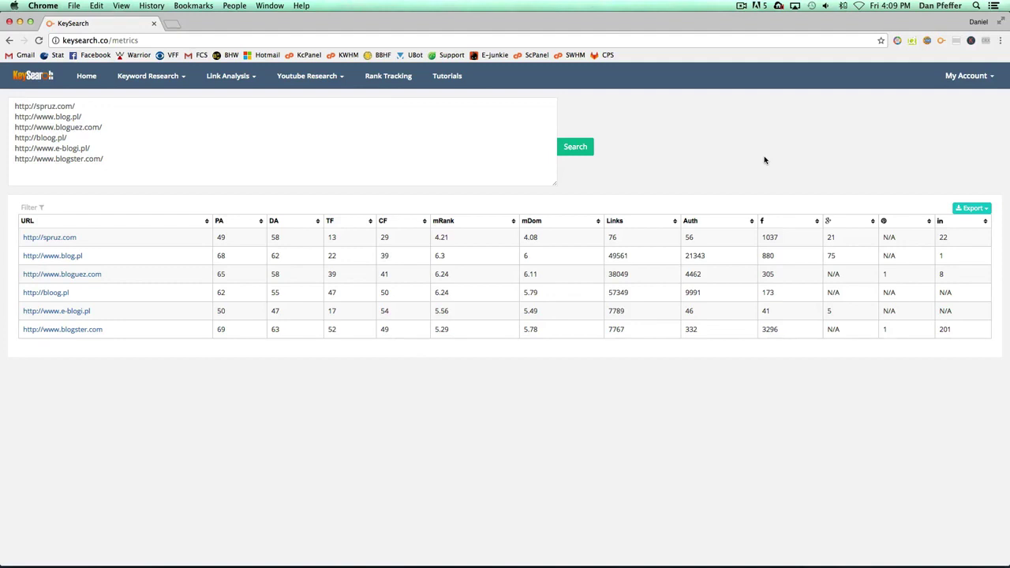
click(307, 157)
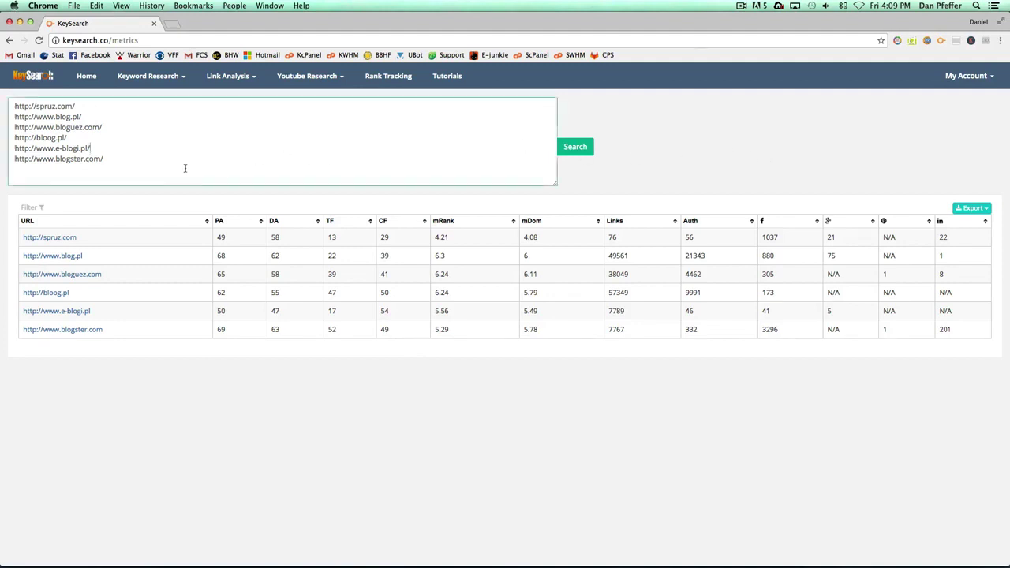
Switch to Youtube Research and check the competition score of "wayfair rugs" among the "wayfair store" keywords.
click(331, 78)
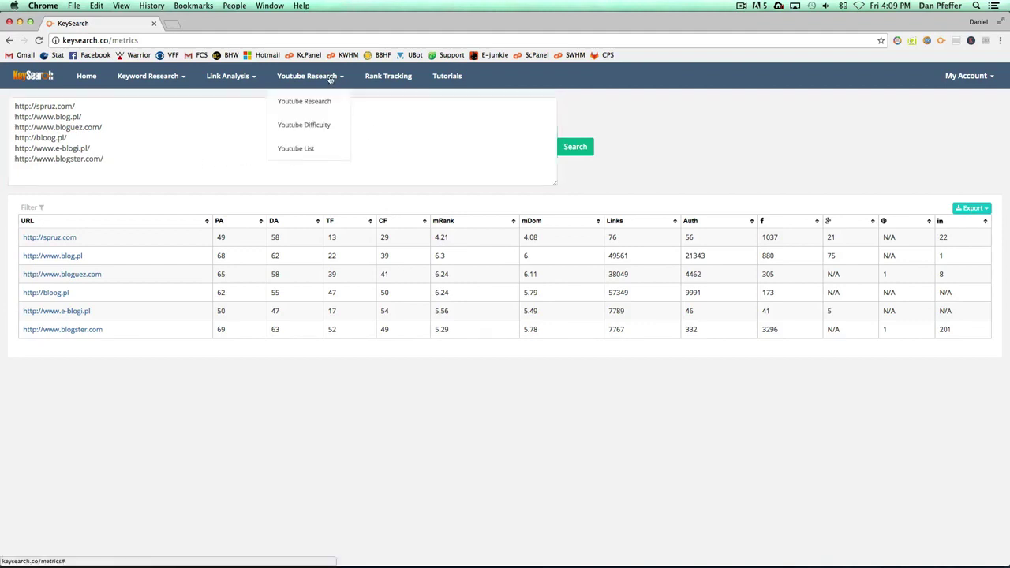
click(327, 106)
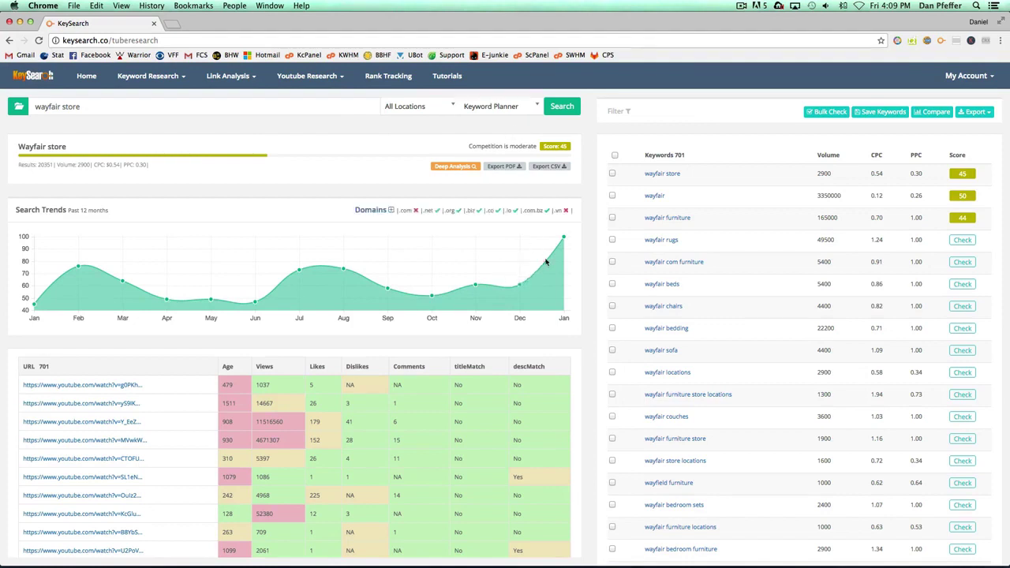
click(962, 241)
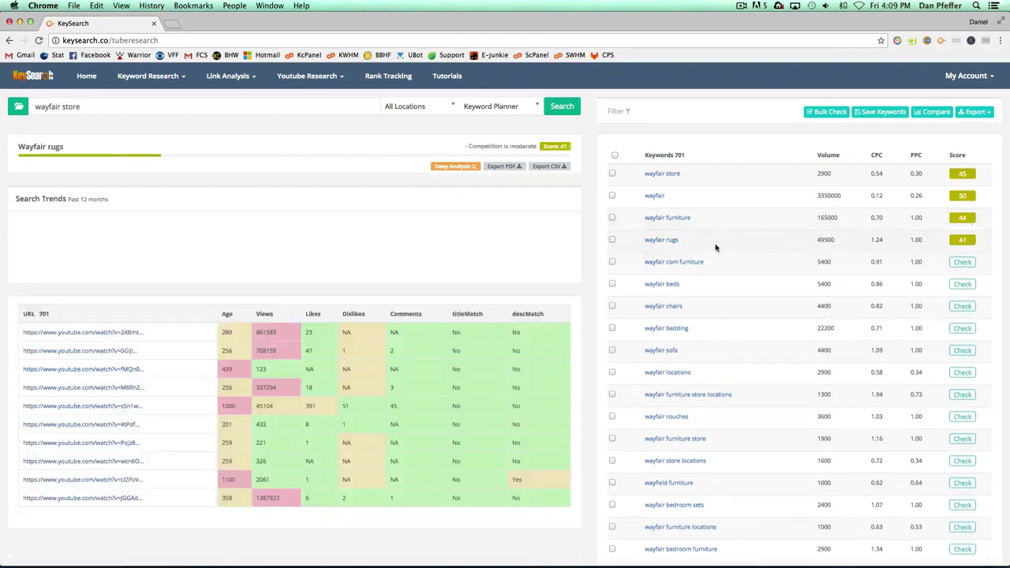
Examine the search trend and the ranking videos' age, views, likes, comments and title or description matches for "wayfair rugs".
scroll(407, 295, down, 1)
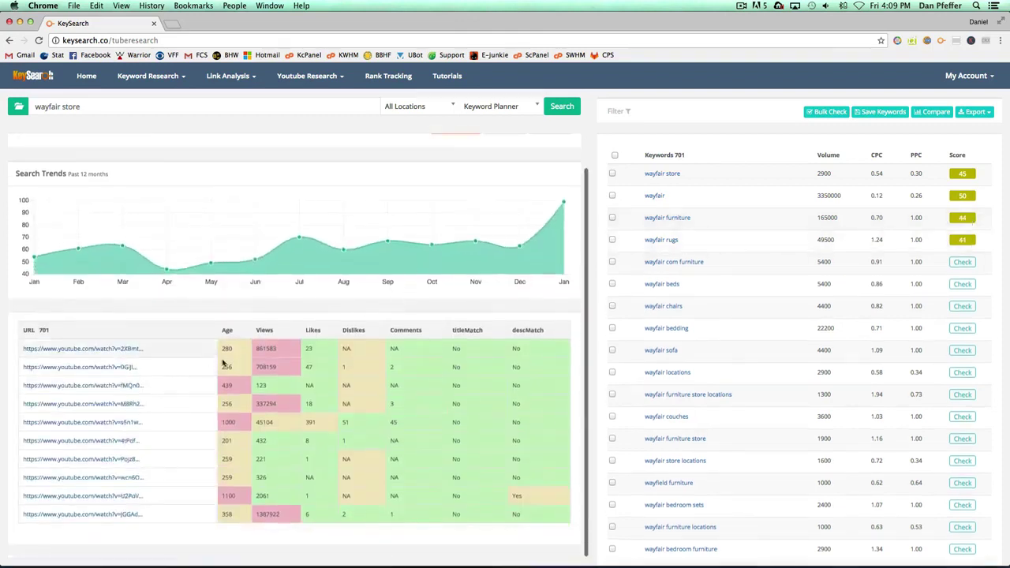
scroll(340, 320, up, 1)
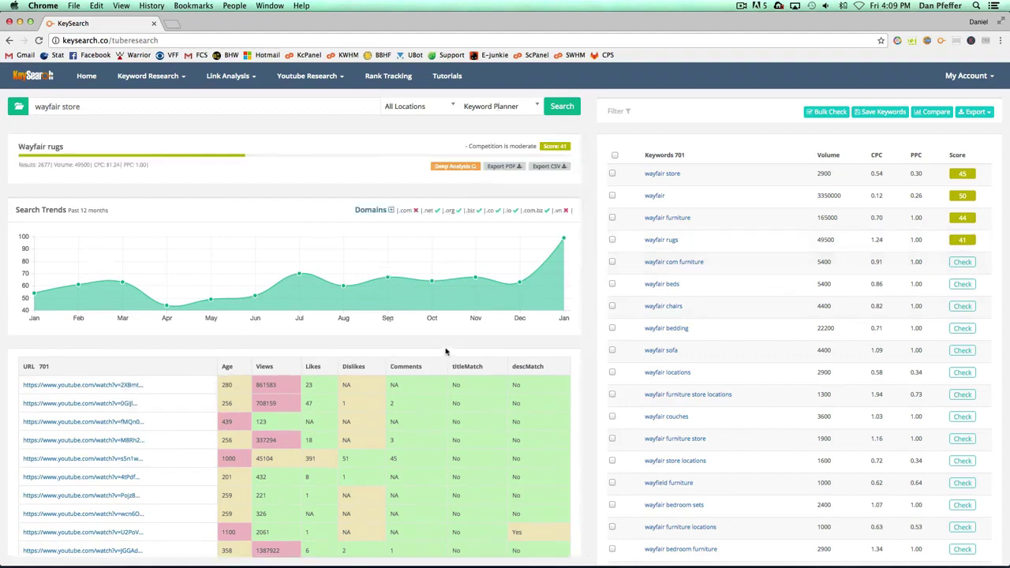
scroll(447, 286, down, 1)
scroll(656, 286, down, 1)
scroll(556, 286, up, 1)
scroll(755, 264, up, 1)
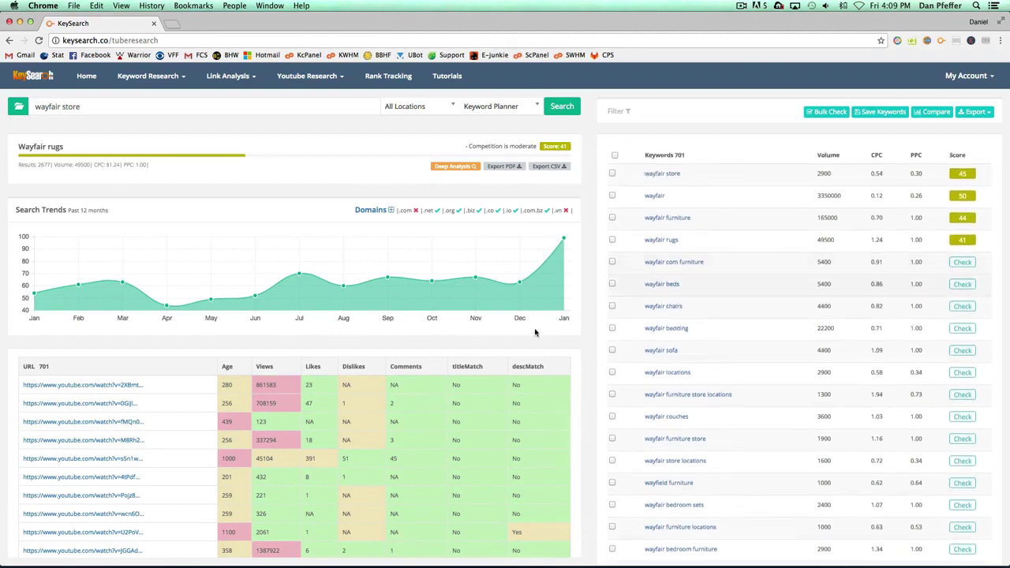
scroll(269, 339, down, 1)
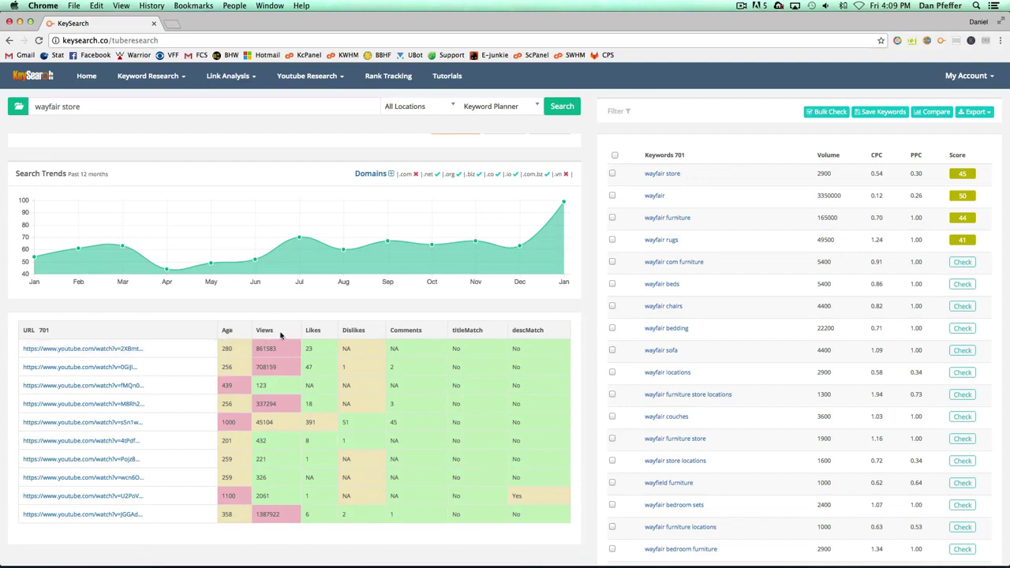
scroll(385, 337, up, 1)
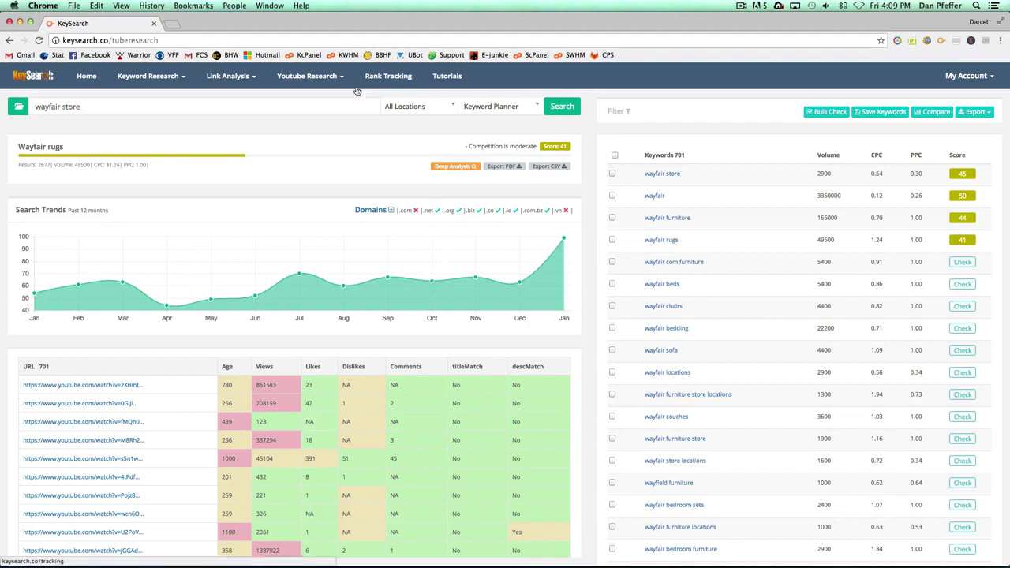
Switch to Rank Tracking and view the form for adding a URL, closing it without submitting one.
click(397, 81)
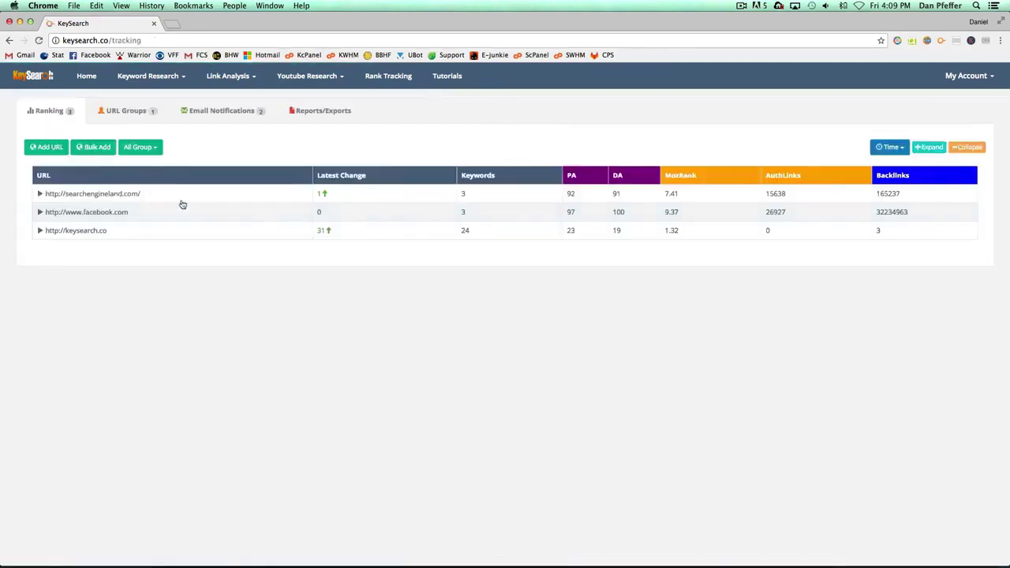
click(46, 148)
click(394, 125)
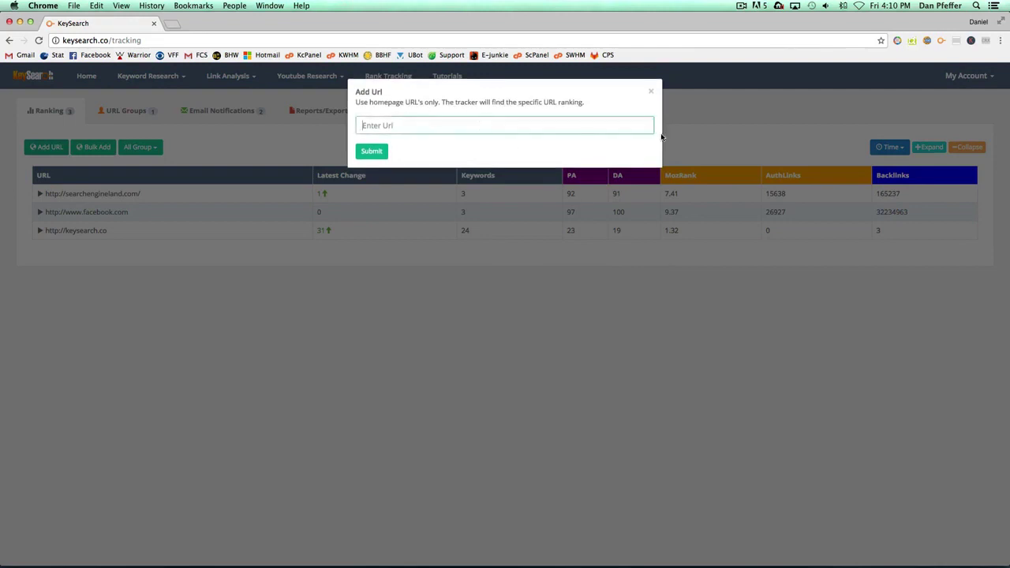
click(650, 91)
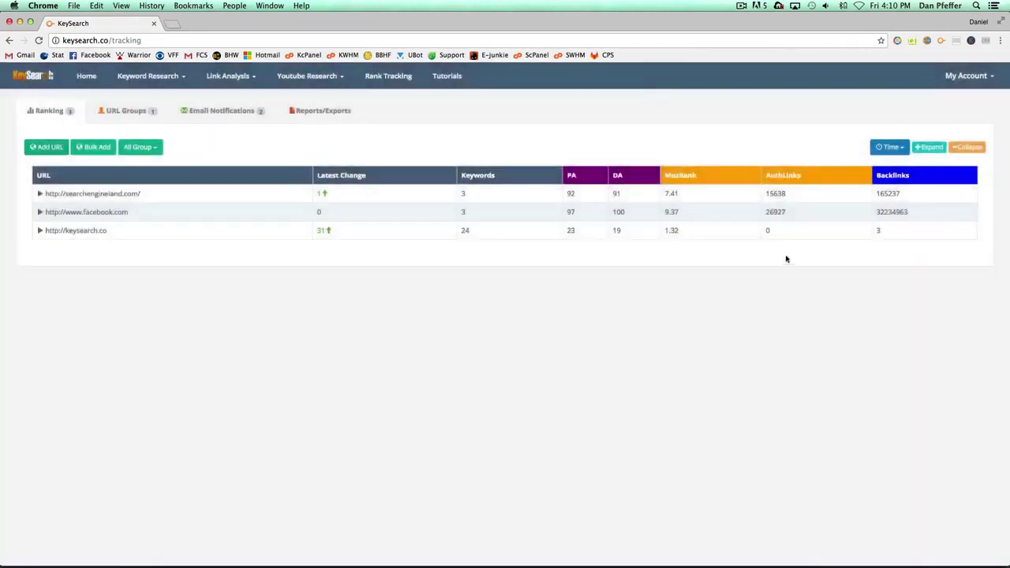
Expand all tracked URLs to look through their keyword rankings, and collapse them again.
click(933, 151)
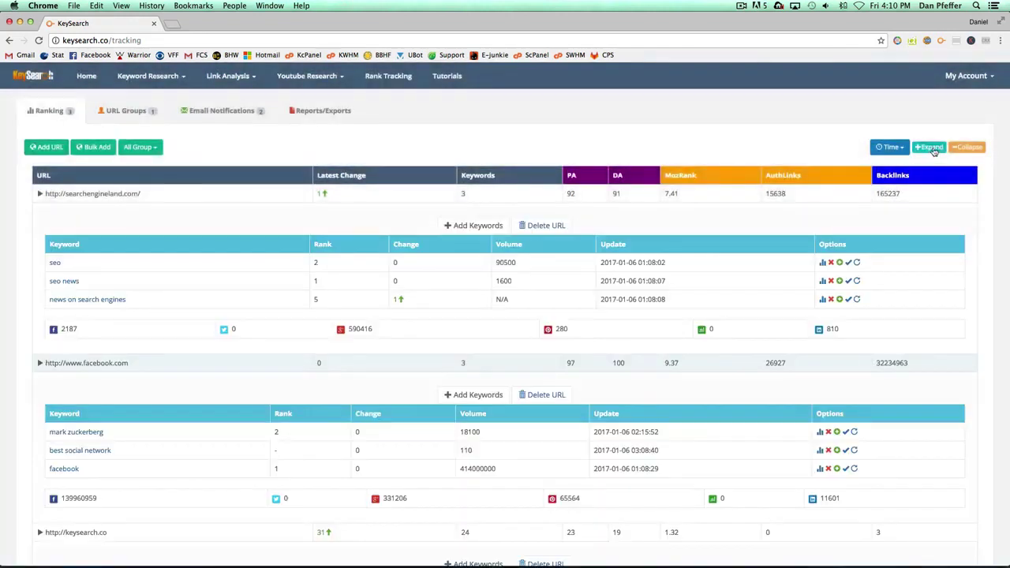
scroll(597, 323, down, 15)
scroll(767, 279, up, 15)
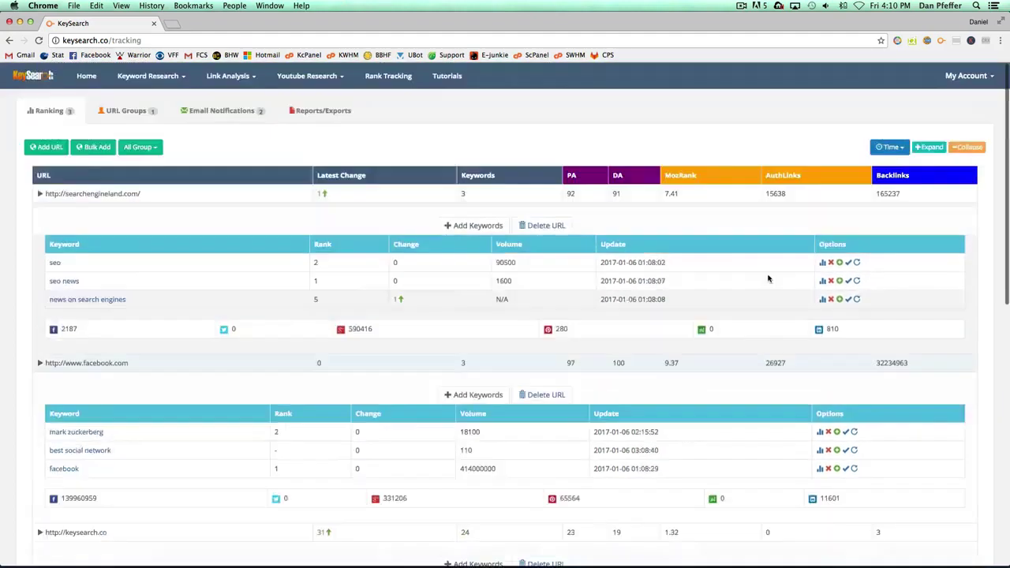
click(966, 148)
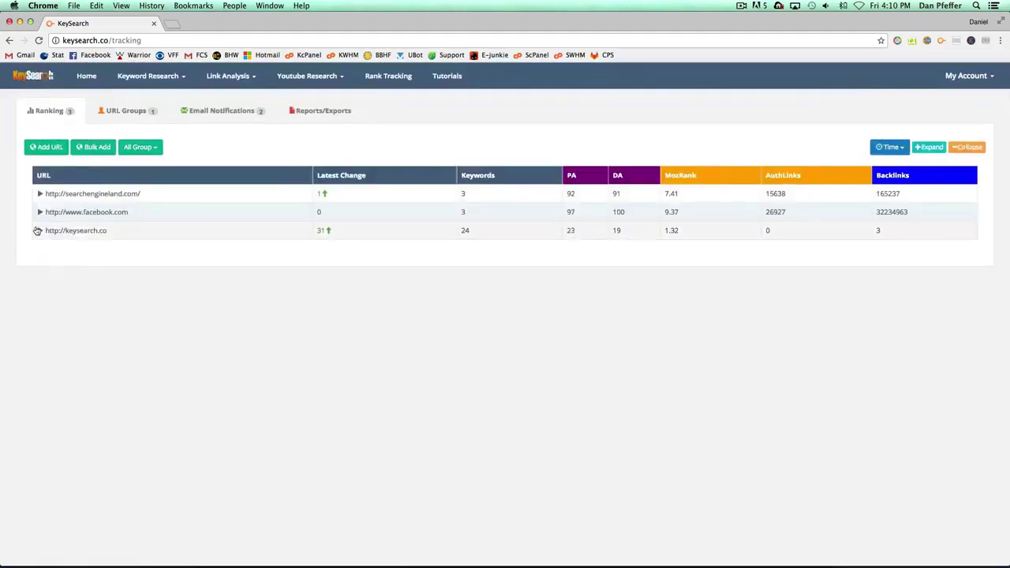
Expand the tracked keywords of keysearch.co and try out its Add Keywords form with "gagga", clearing the entry and closing without submitting.
click(39, 230)
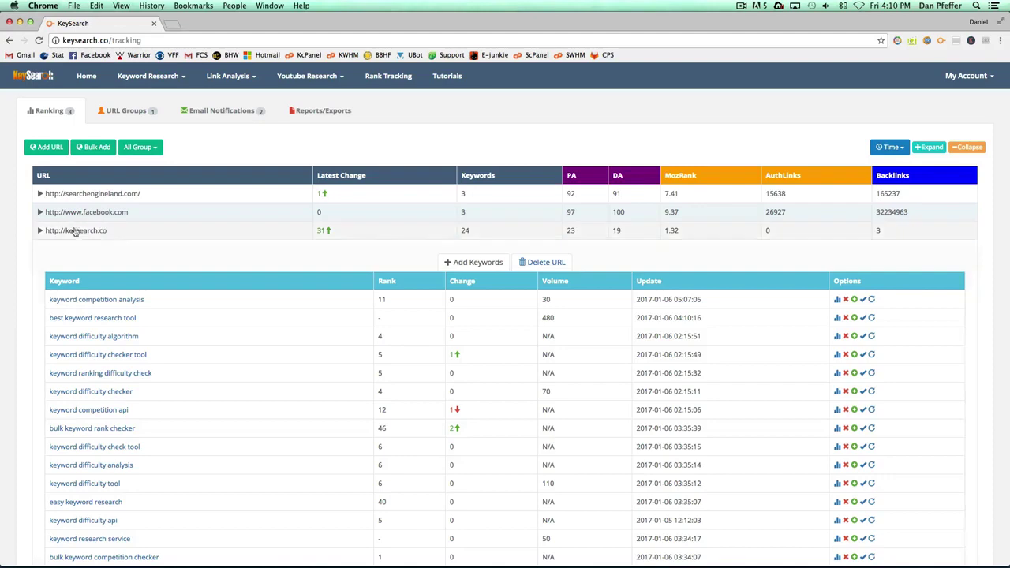
click(477, 264)
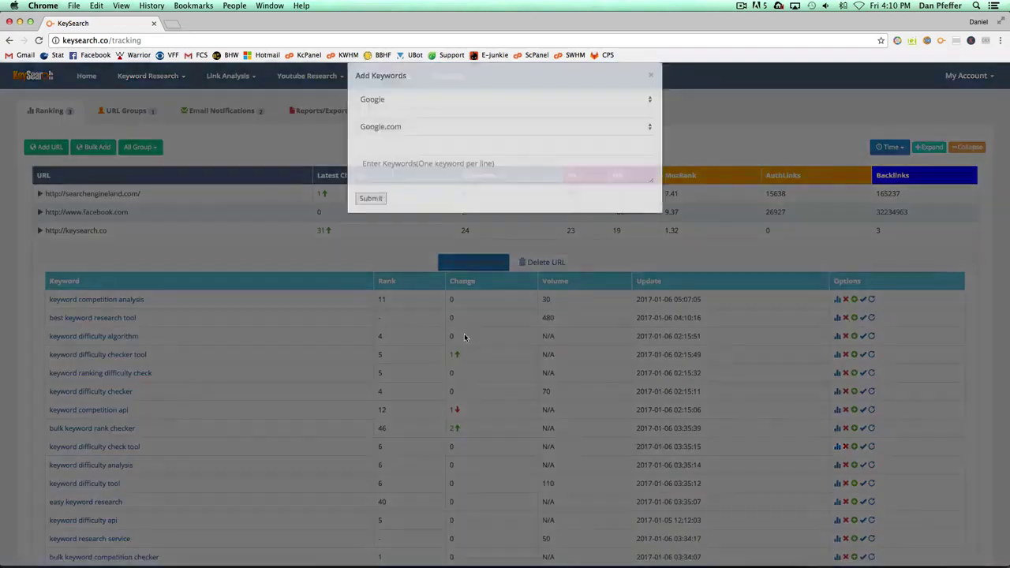
click(377, 180)
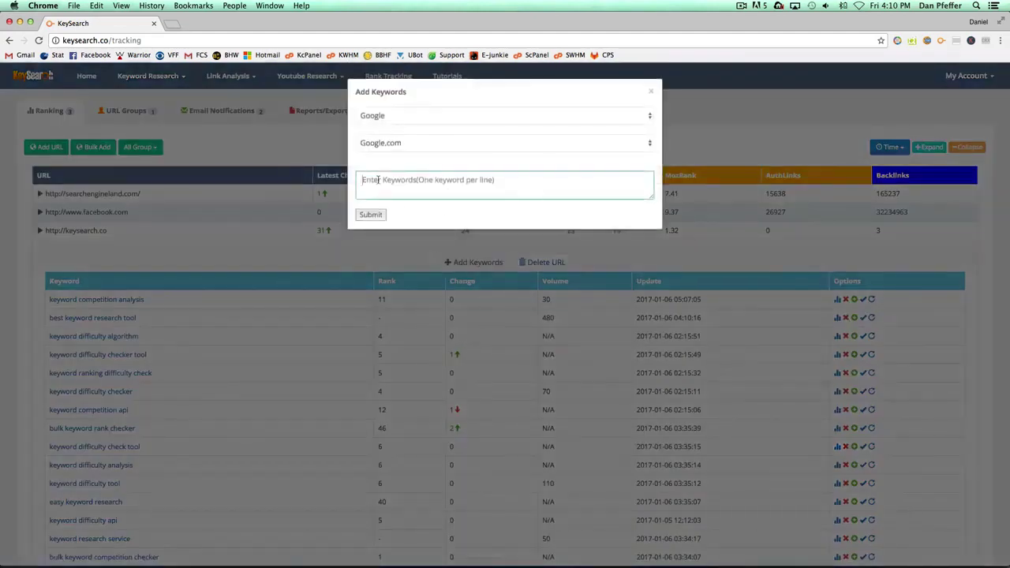
text(gagga)
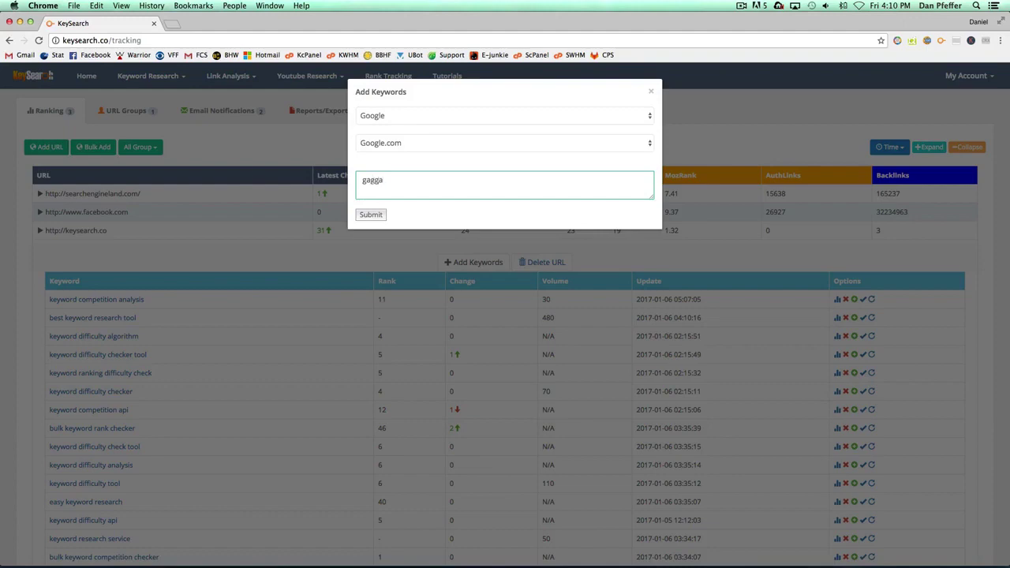
key(BackSpace)
key(BackSpace)
key(BackSpace)
key(BackSpace)
key(BackSpace)
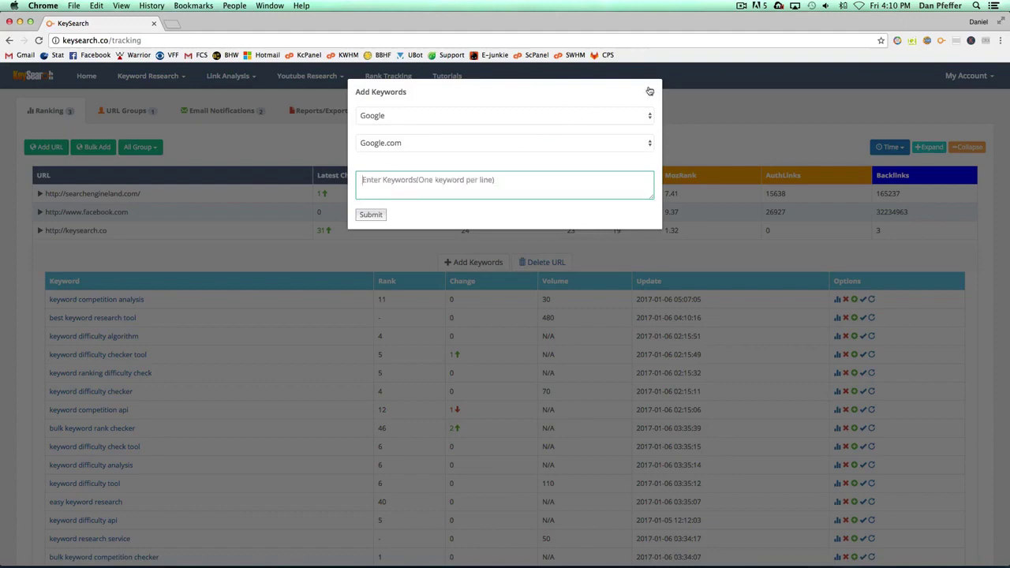
click(651, 92)
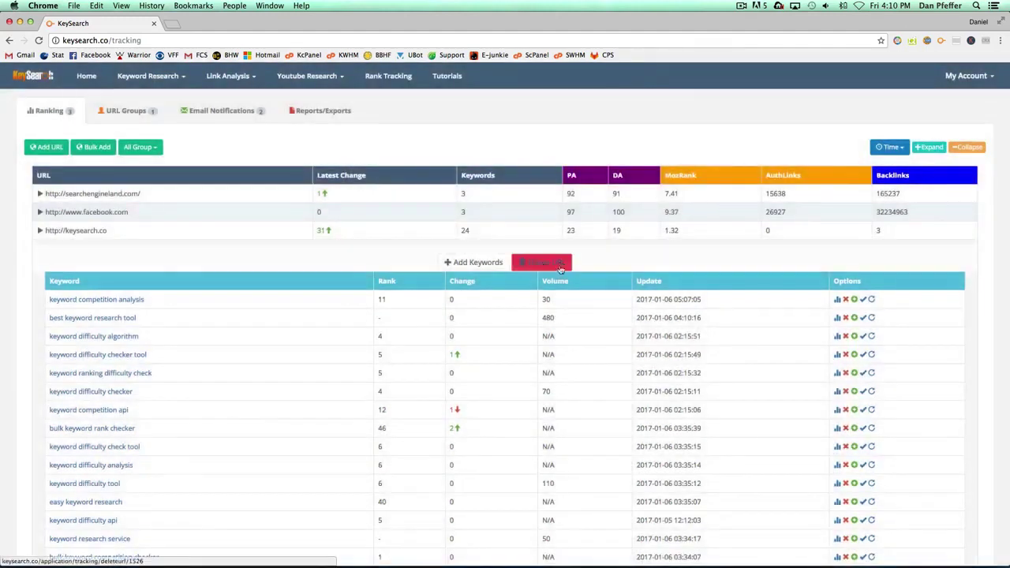
View the rank history graph for "keyword competition analysis" under keysearch.co and hide it again.
scroll(654, 260, down, 3)
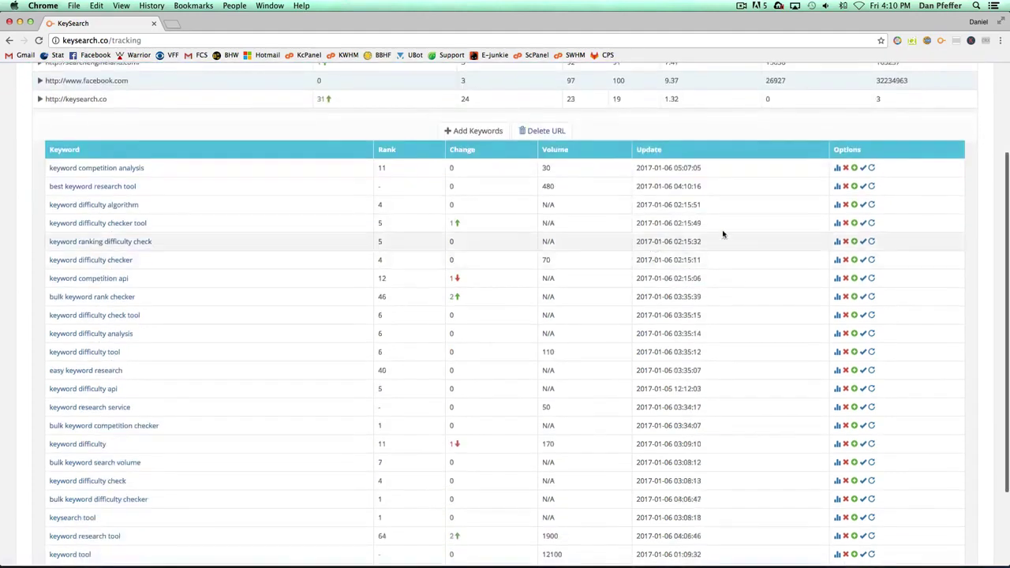
click(837, 169)
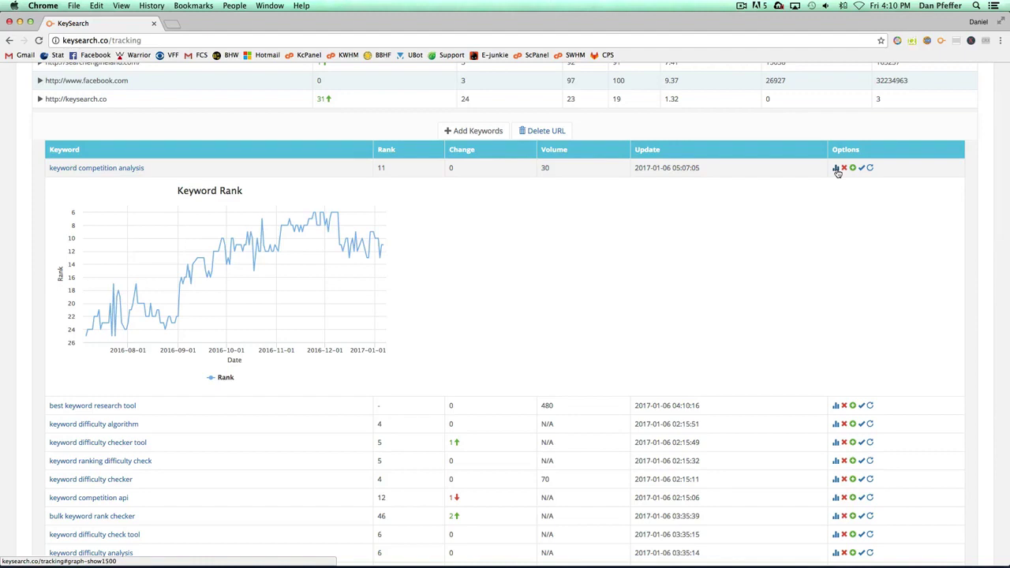
click(837, 168)
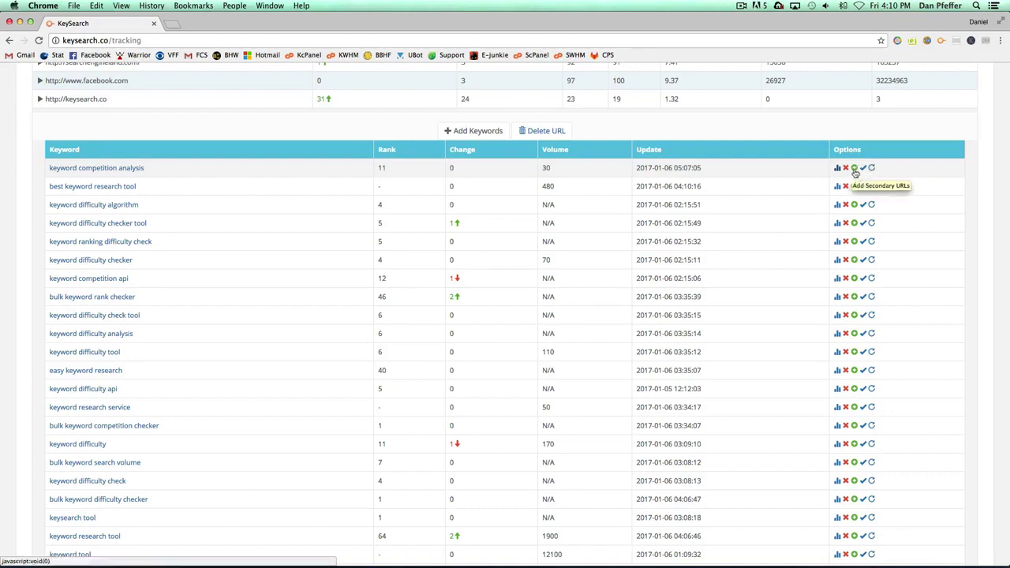
View the form for adding secondary URLs to "keyword competition analysis" and close it without adding any.
click(854, 169)
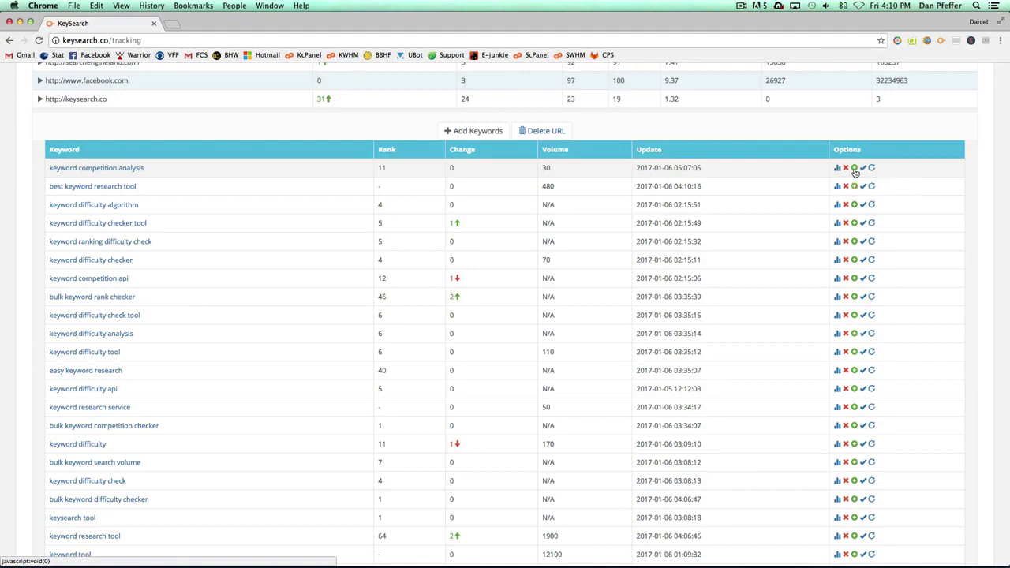
click(417, 153)
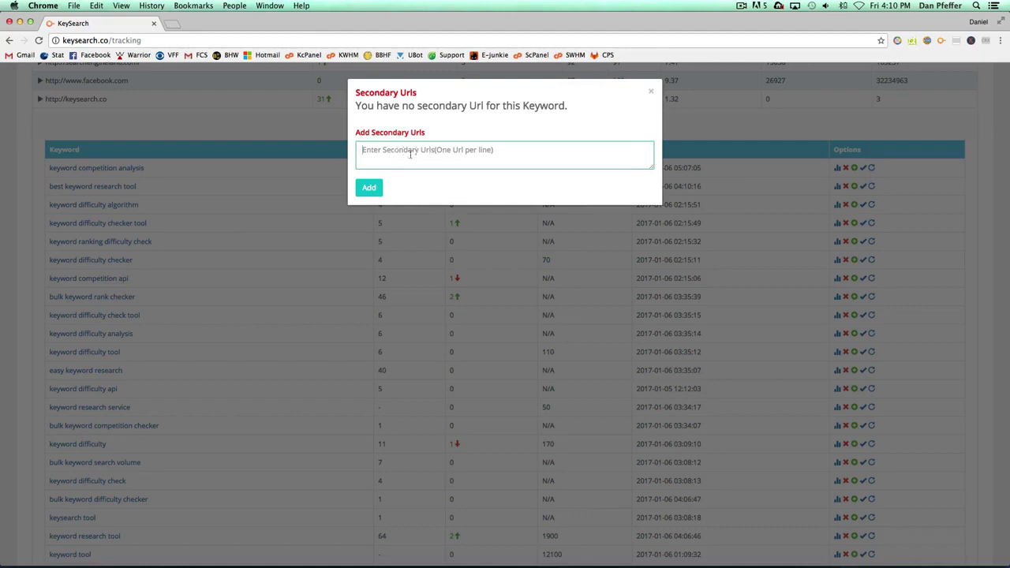
click(651, 93)
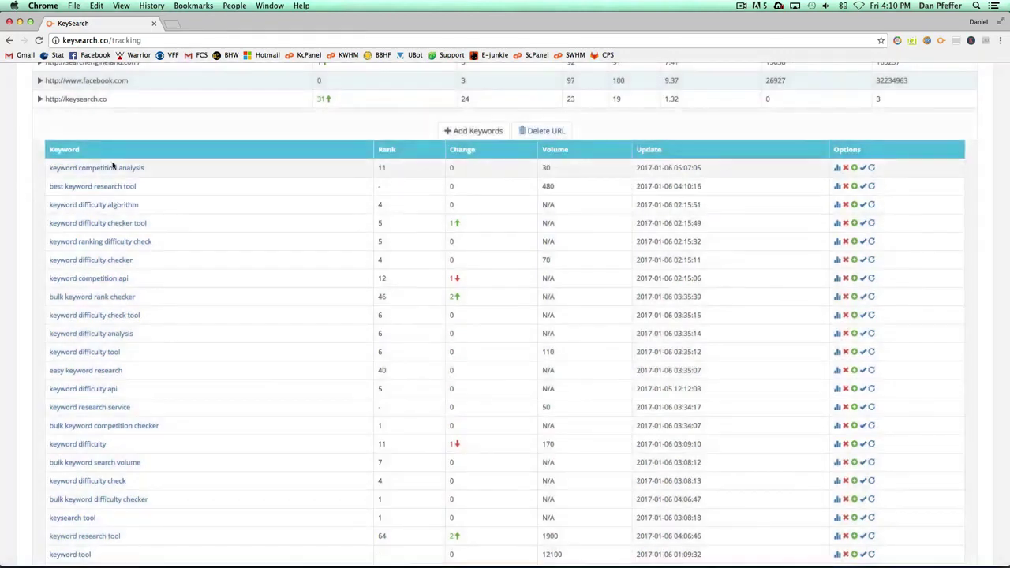
View the full rank listing for "keyword competition analysis", close it, and collapse the tracked keywords of keysearch.co.
click(111, 168)
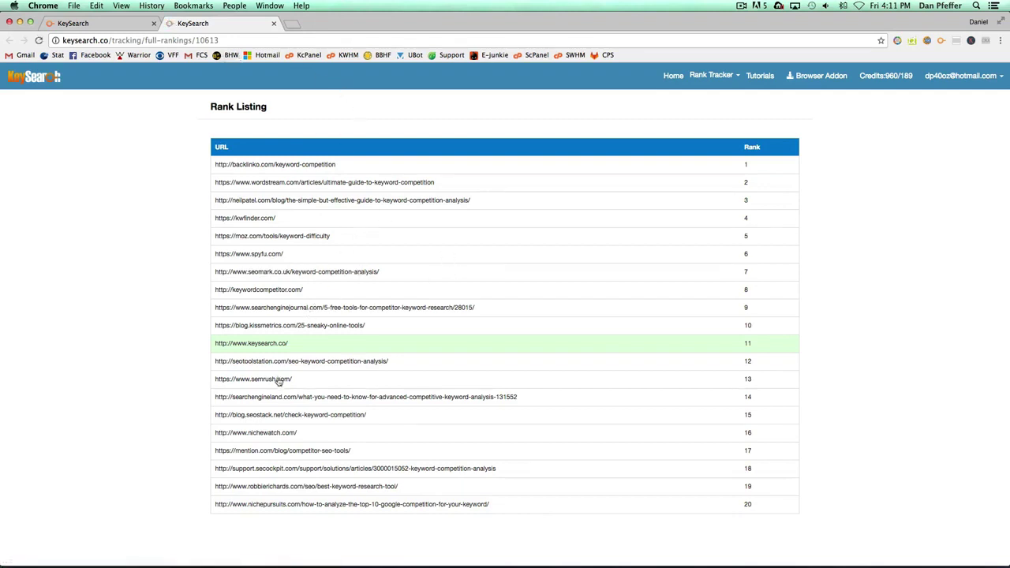
click(273, 23)
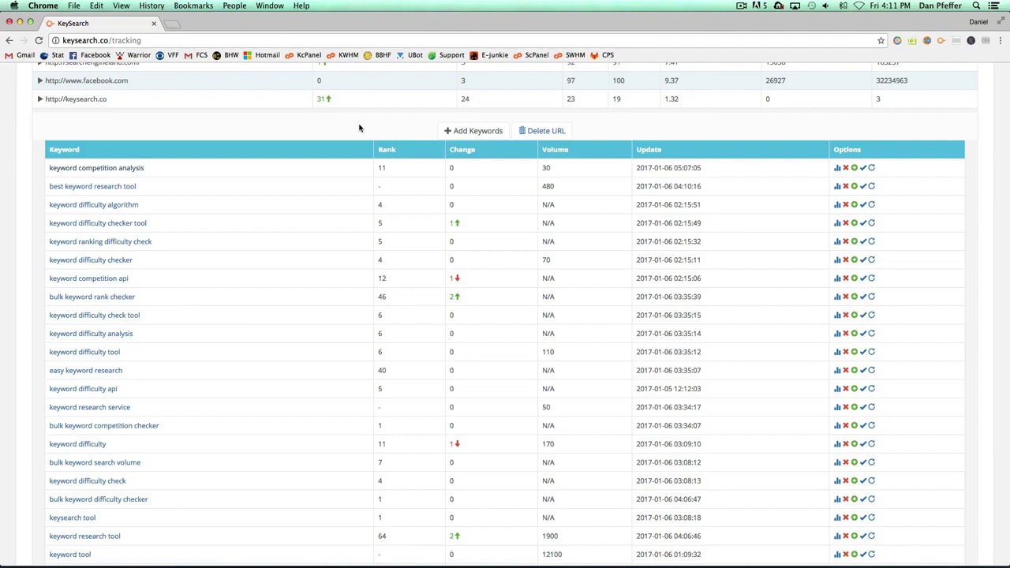
scroll(358, 128, up, 3)
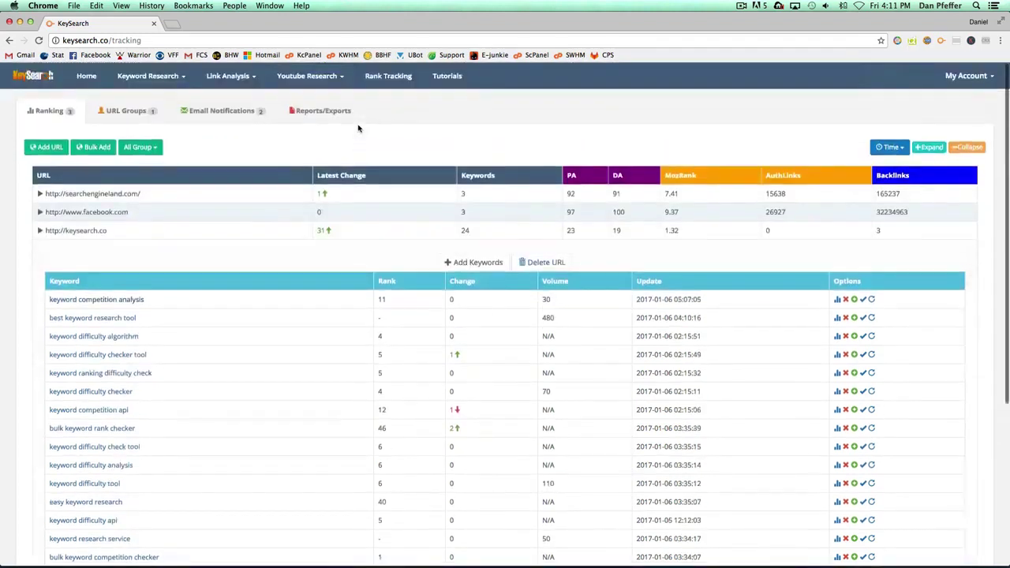
click(78, 231)
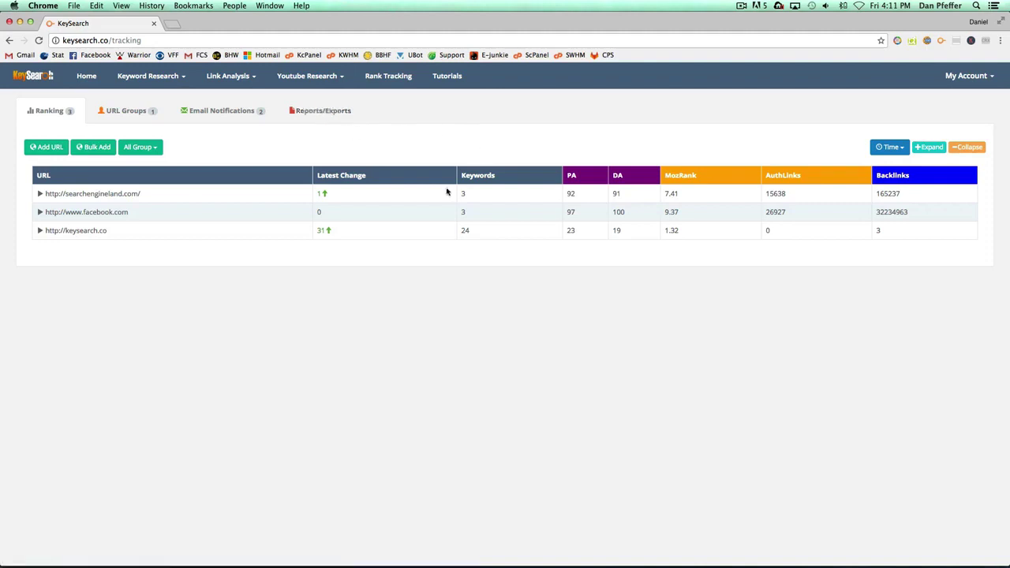
View the account settings, looking over the subscription plan, password fields and API key.
click(970, 76)
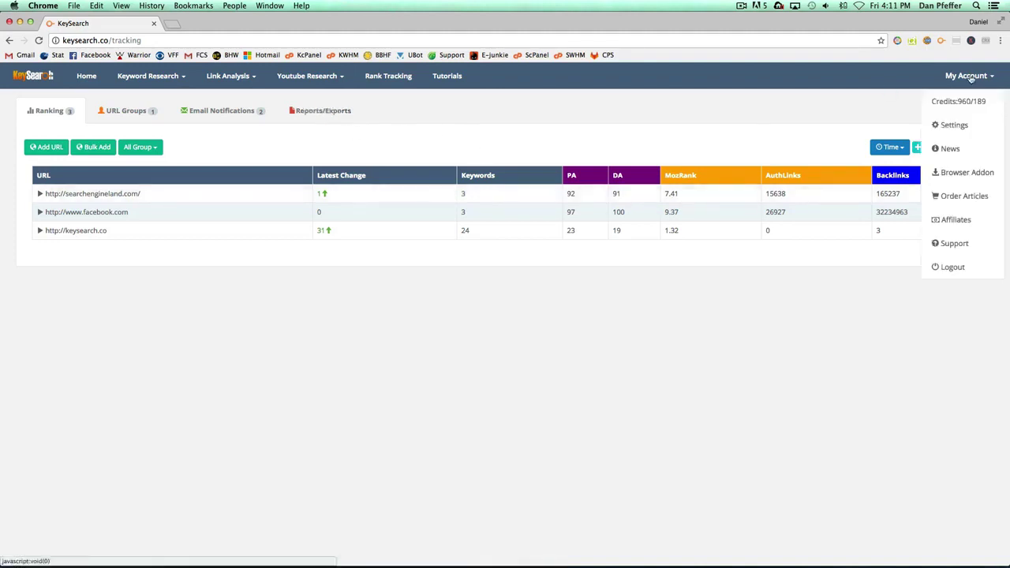
click(969, 132)
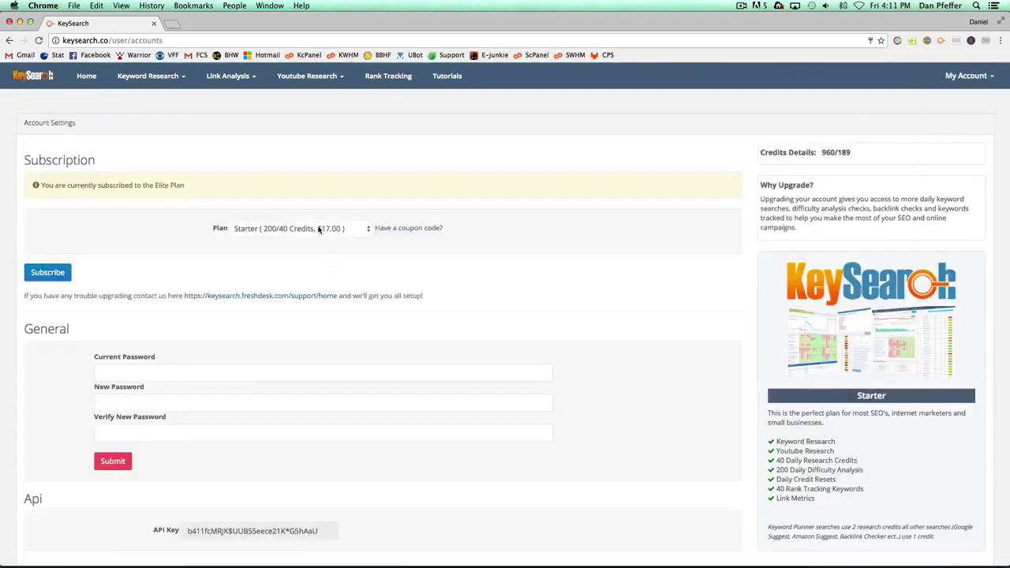
scroll(338, 242, down, 1)
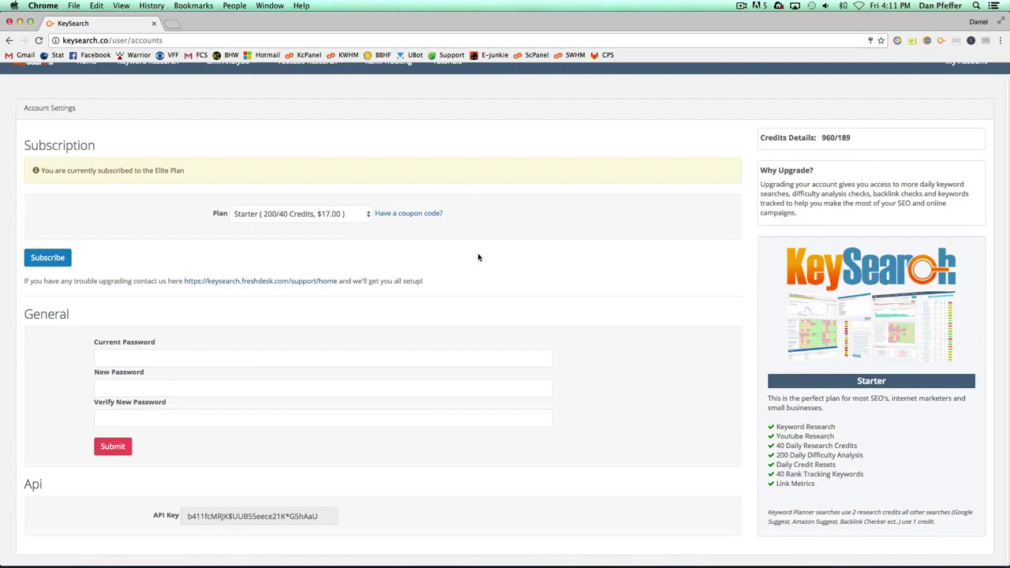
drag(187, 522, 354, 519)
scroll(684, 283, up, 1)
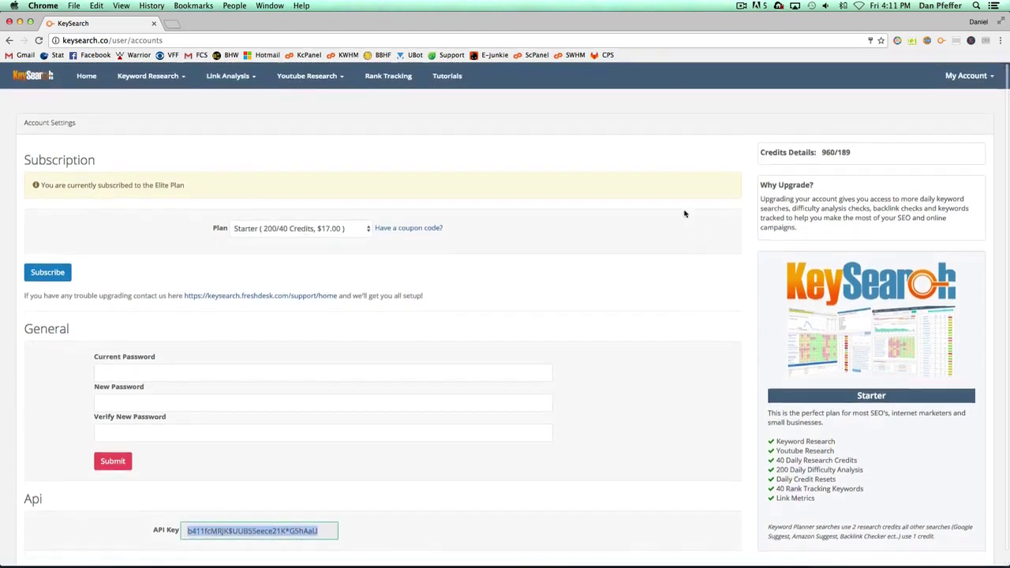
click(652, 137)
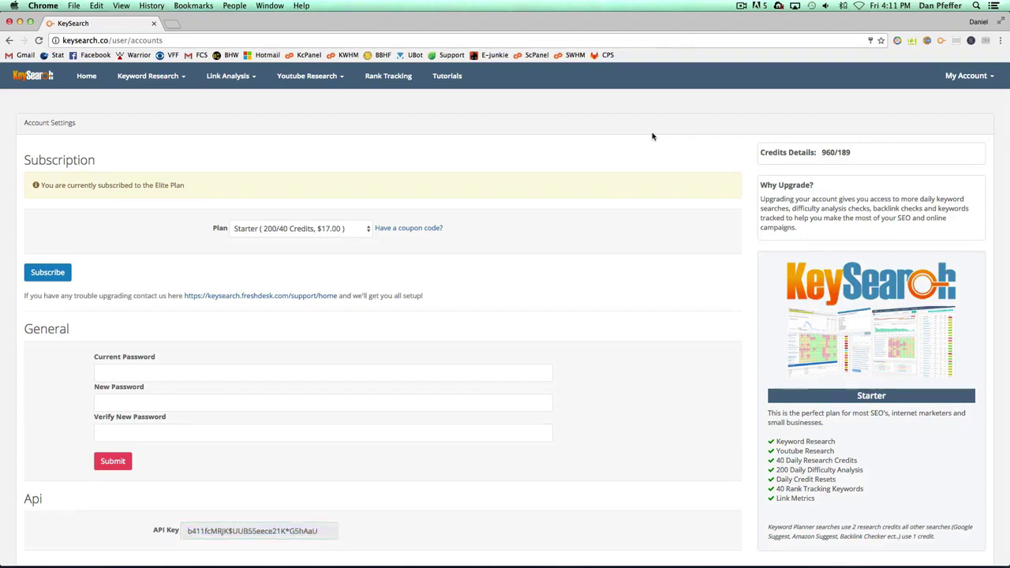
View the browser addon's download page, search Google for "dog training" in a new tab, and check its competition with the KeySearch addon.
click(957, 77)
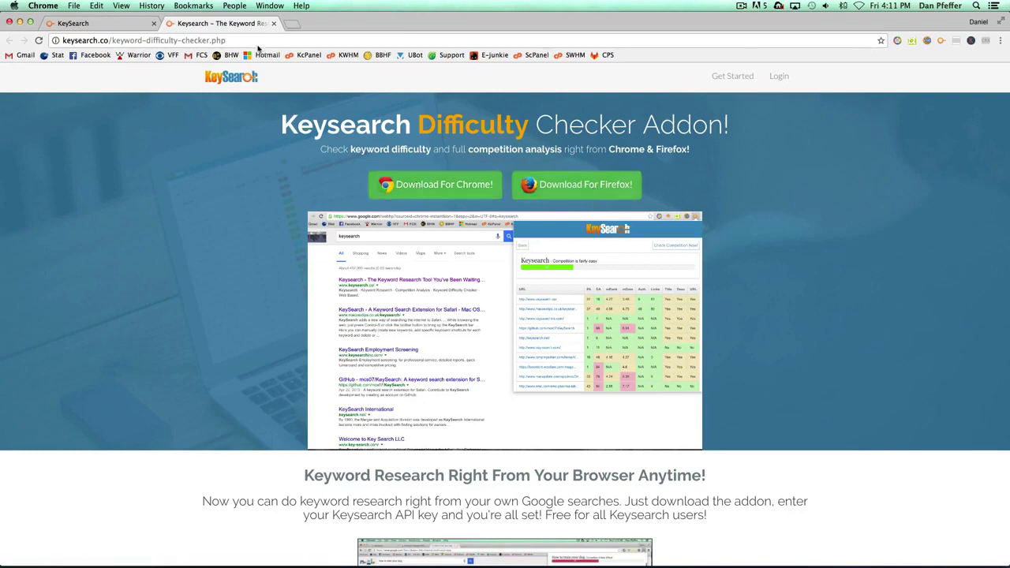
click(293, 26)
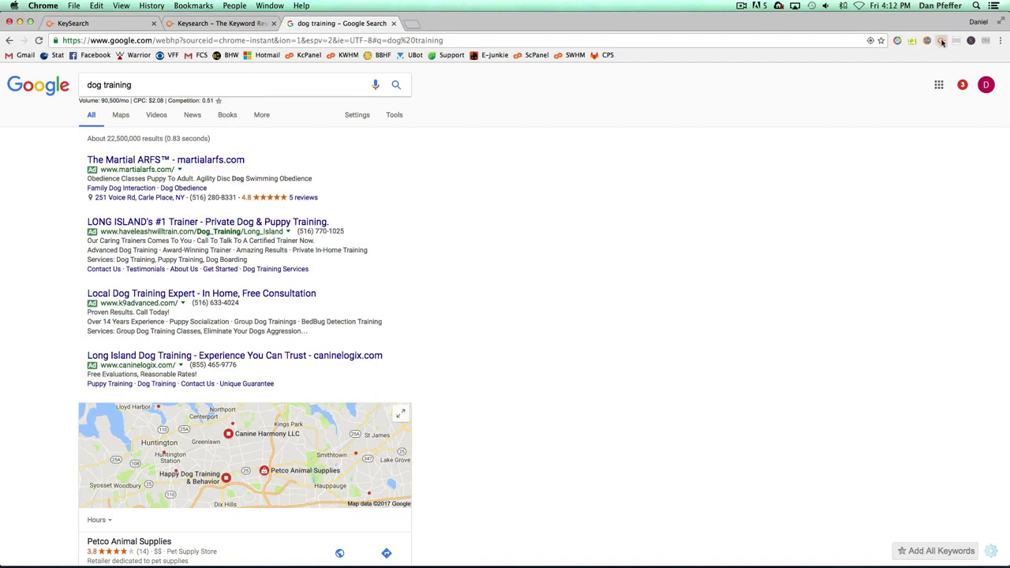
click(941, 42)
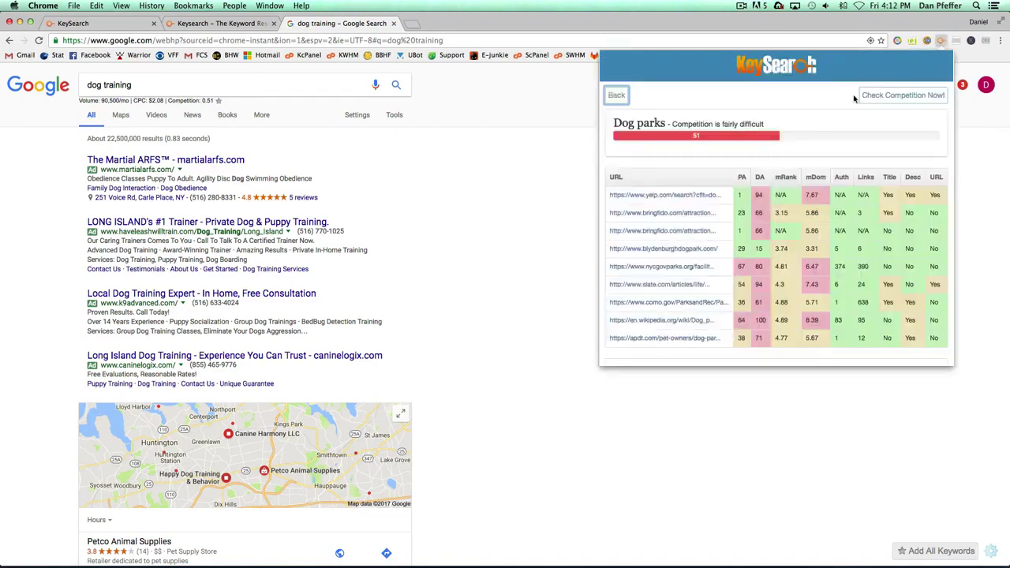
click(902, 95)
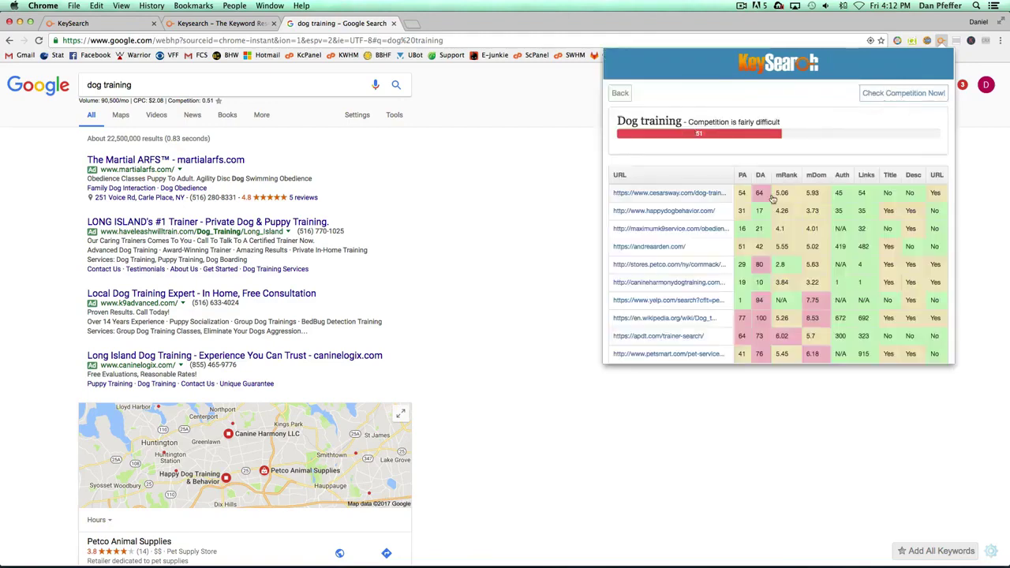
scroll(773, 200, down, 5)
scroll(772, 200, up, 5)
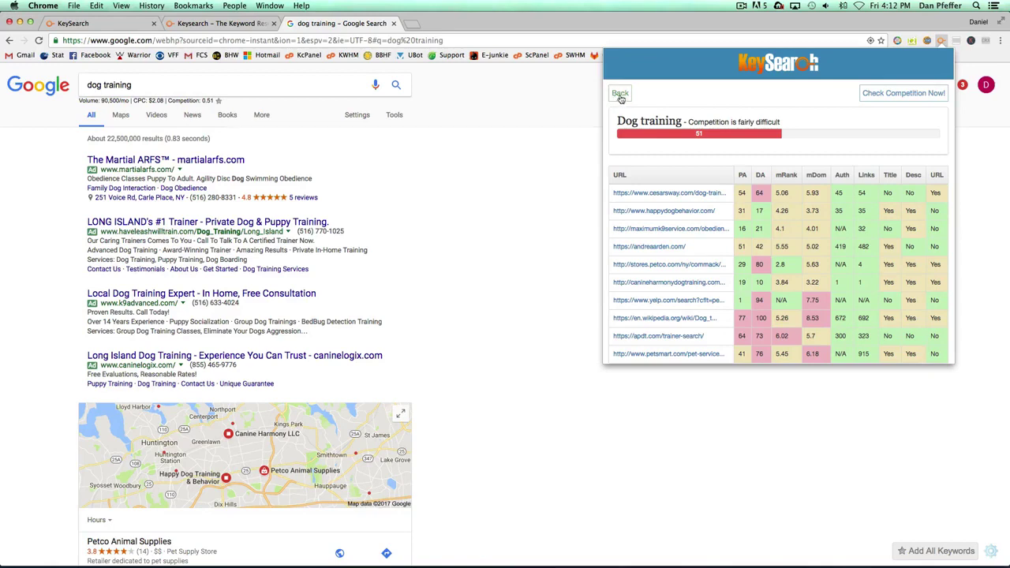
Close the Google results and the addon page, and return from the account settings to the keyword research page.
click(392, 23)
click(87, 26)
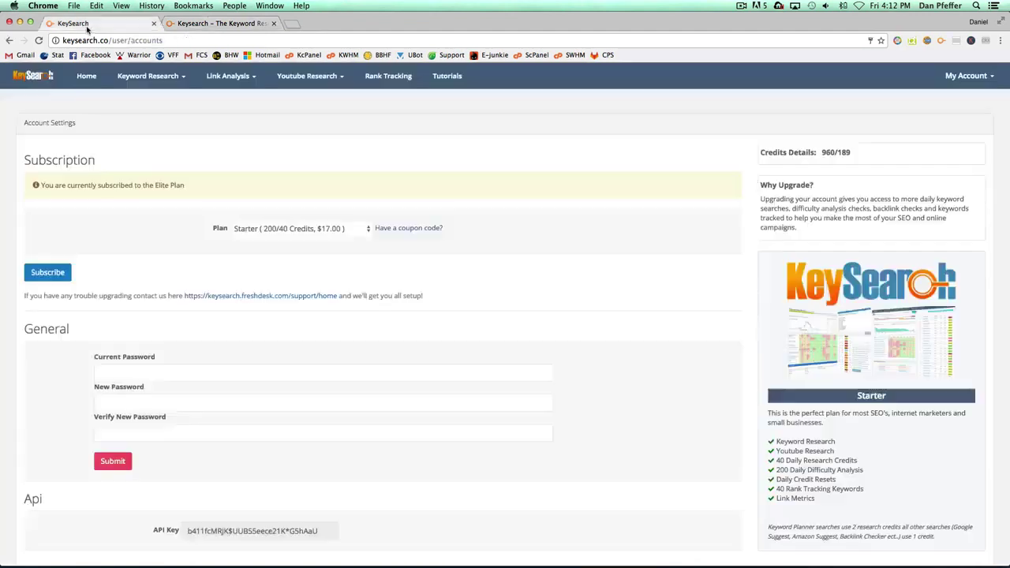
click(969, 75)
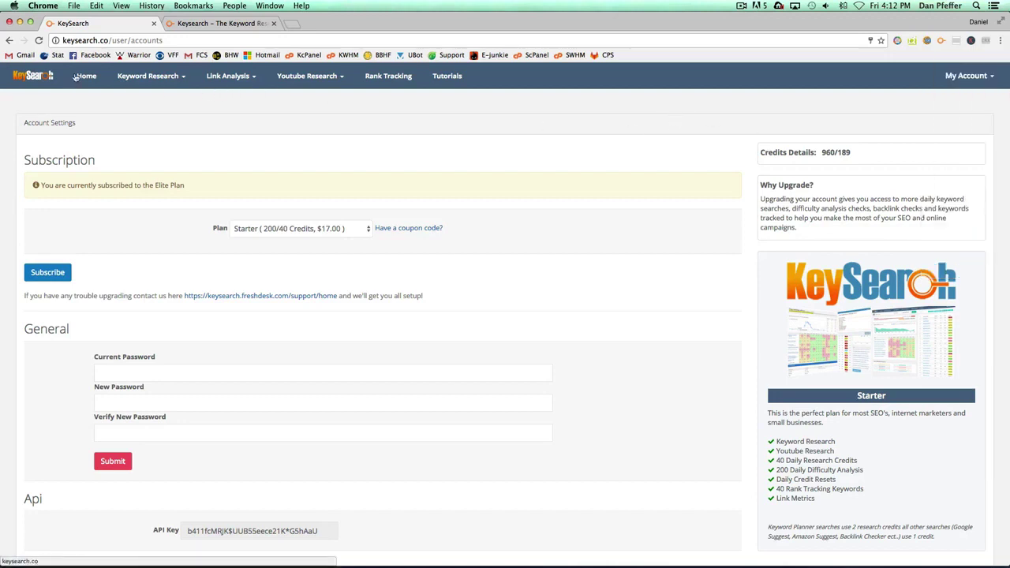
click(260, 22)
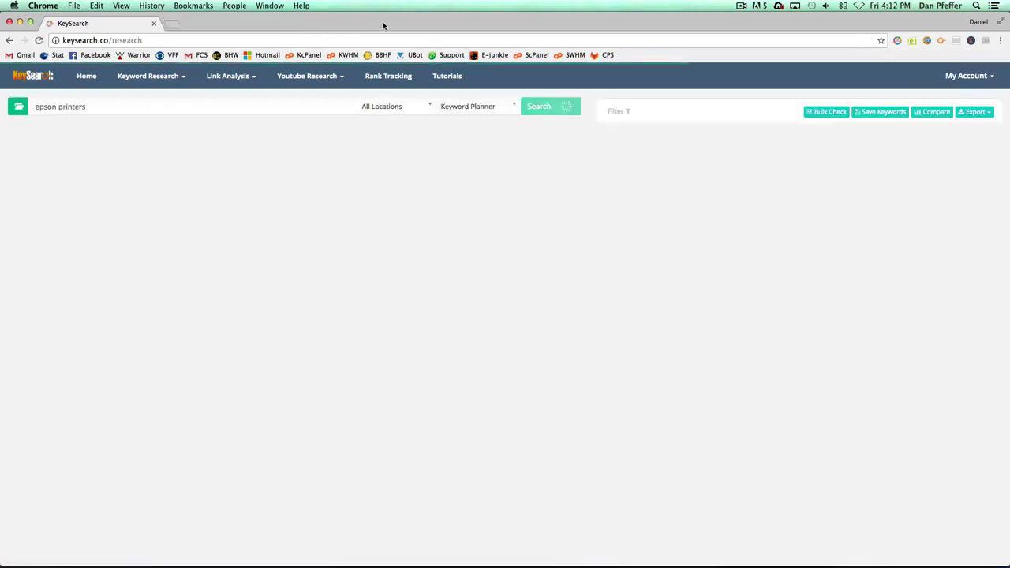